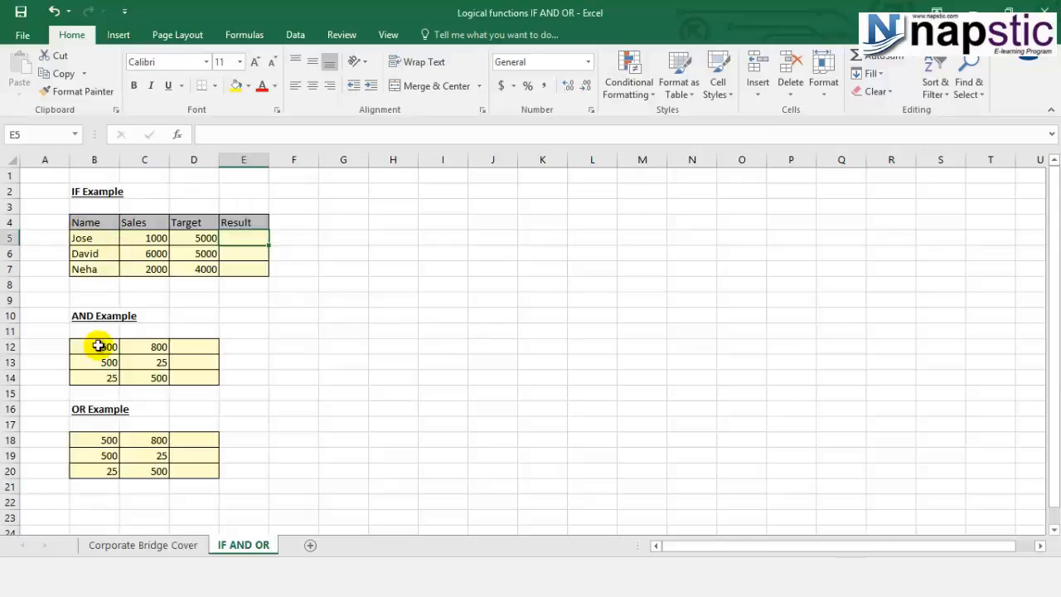
pyautogui.click(100, 425)
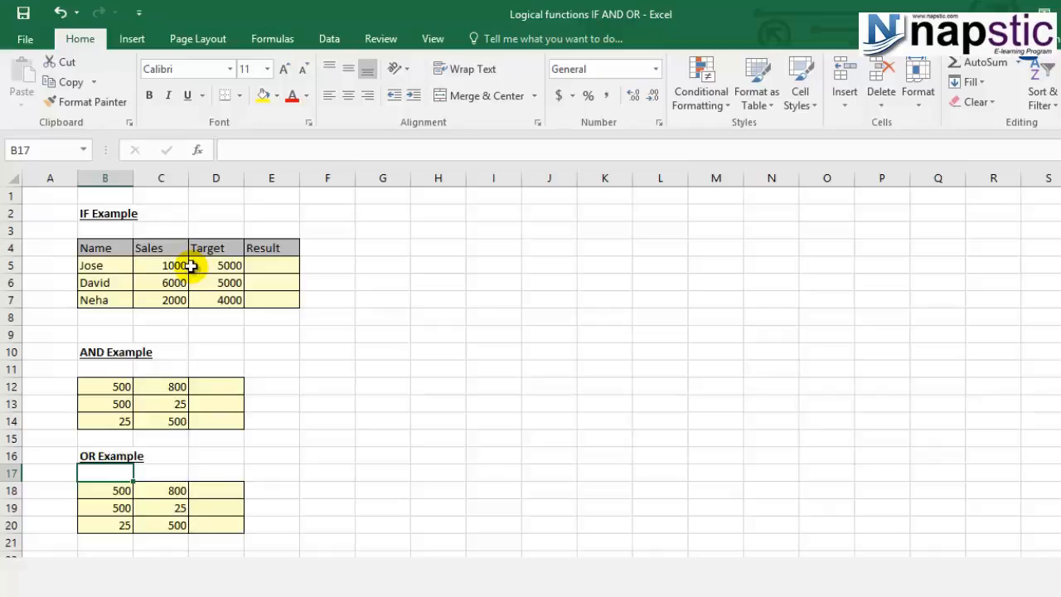
pyautogui.click(120, 265)
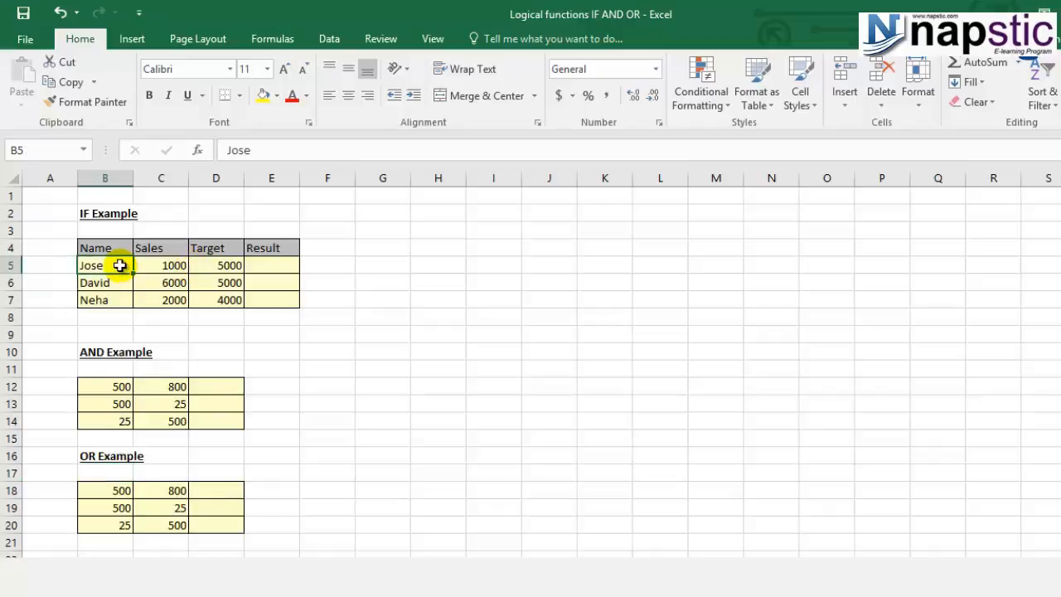
pyautogui.click(180, 266)
pyautogui.click(218, 247)
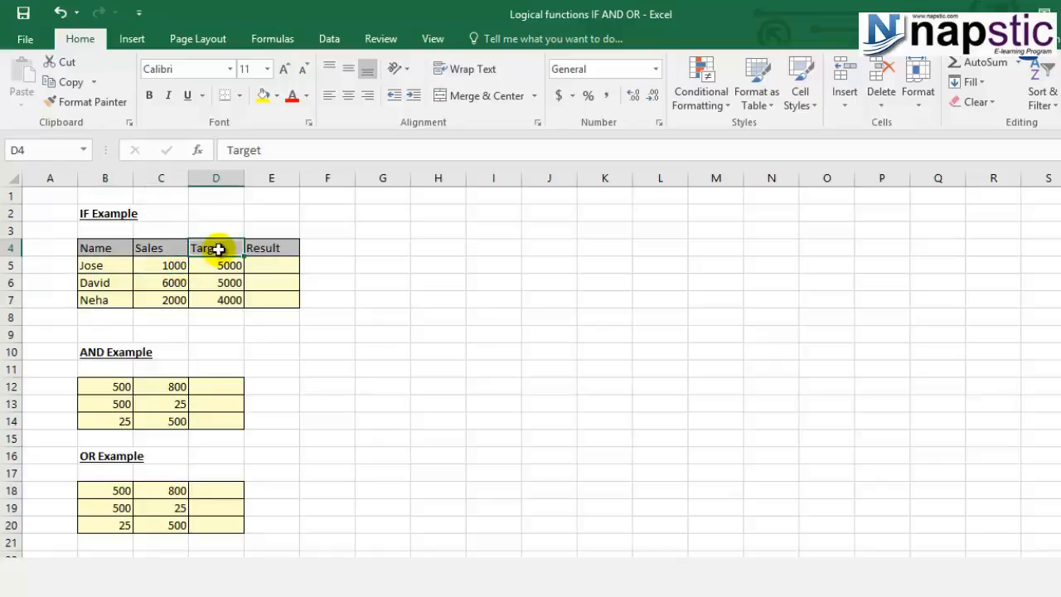
pyautogui.click(219, 264)
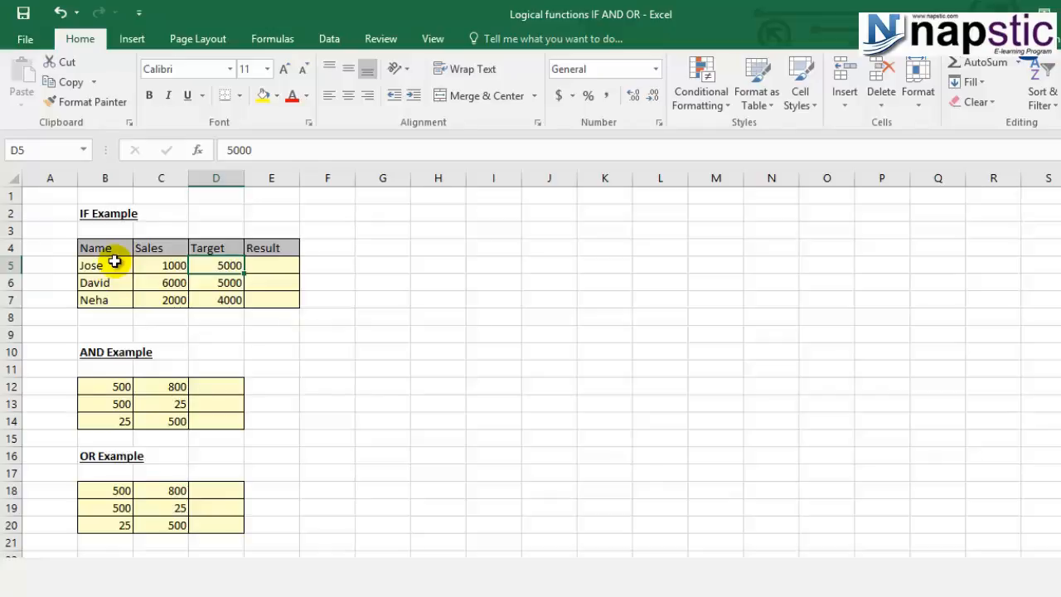
pyautogui.click(271, 271)
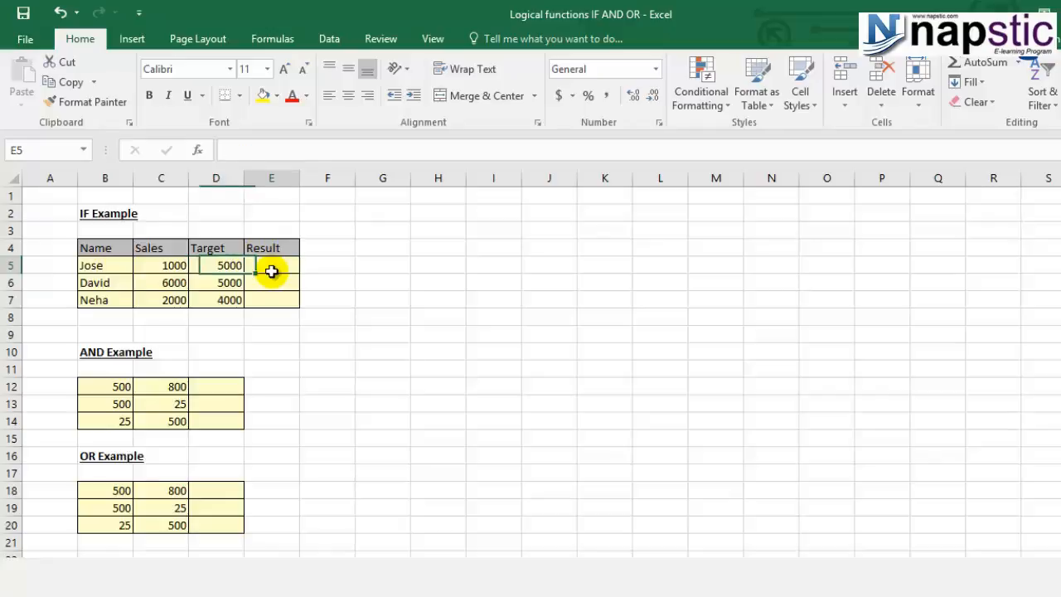
pyautogui.click(164, 264)
# - Start an IF formula in E5 with the logical test C5>D5, comparing sales with target
pyautogui.click(271, 263)
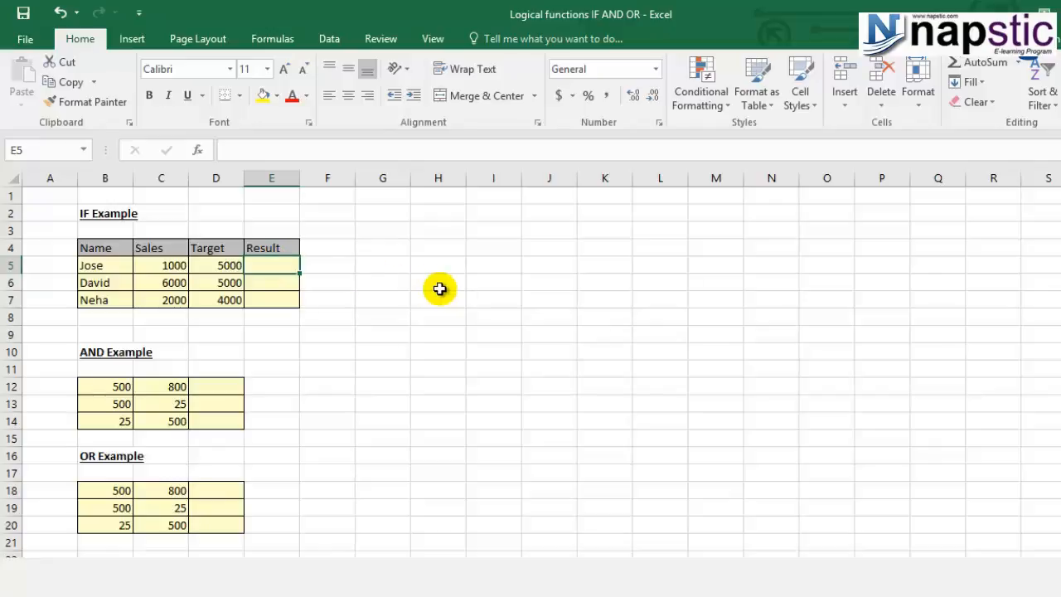
pyautogui.write('=')
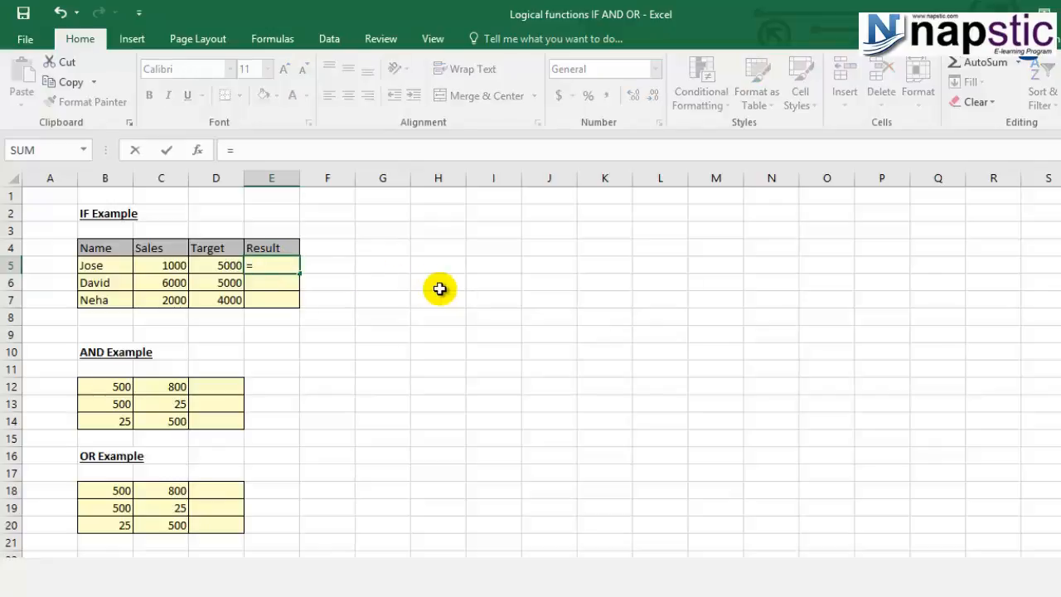
pyautogui.write('if')
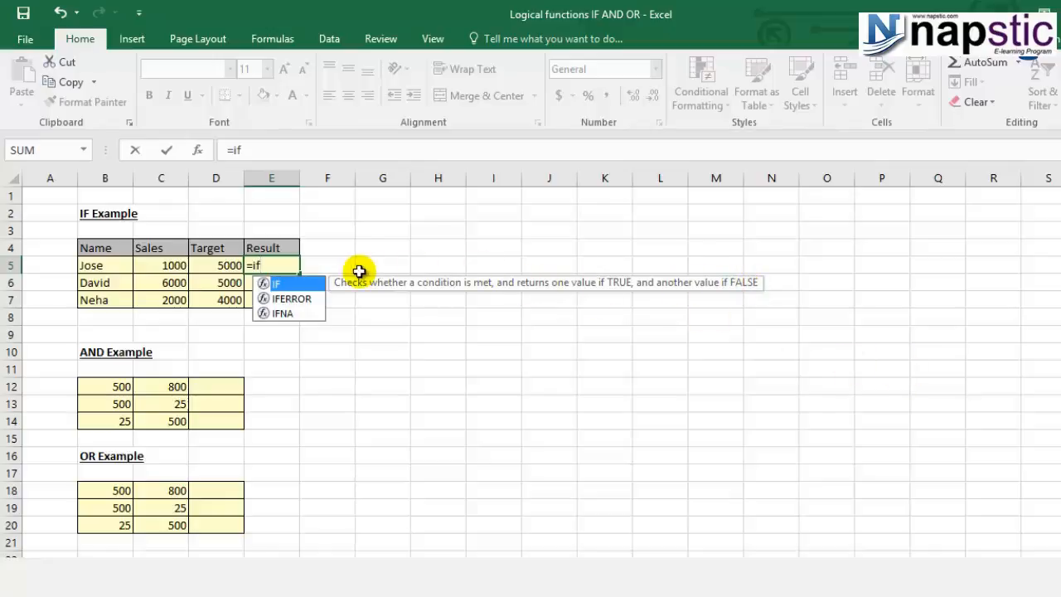
pyautogui.doubleClick(302, 282)
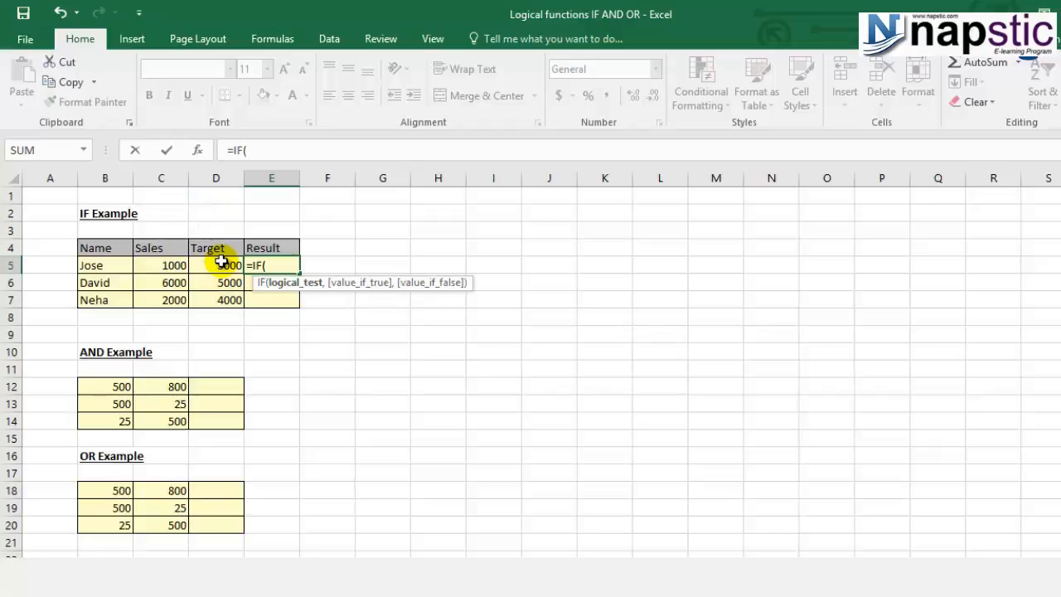
pyautogui.click(180, 264)
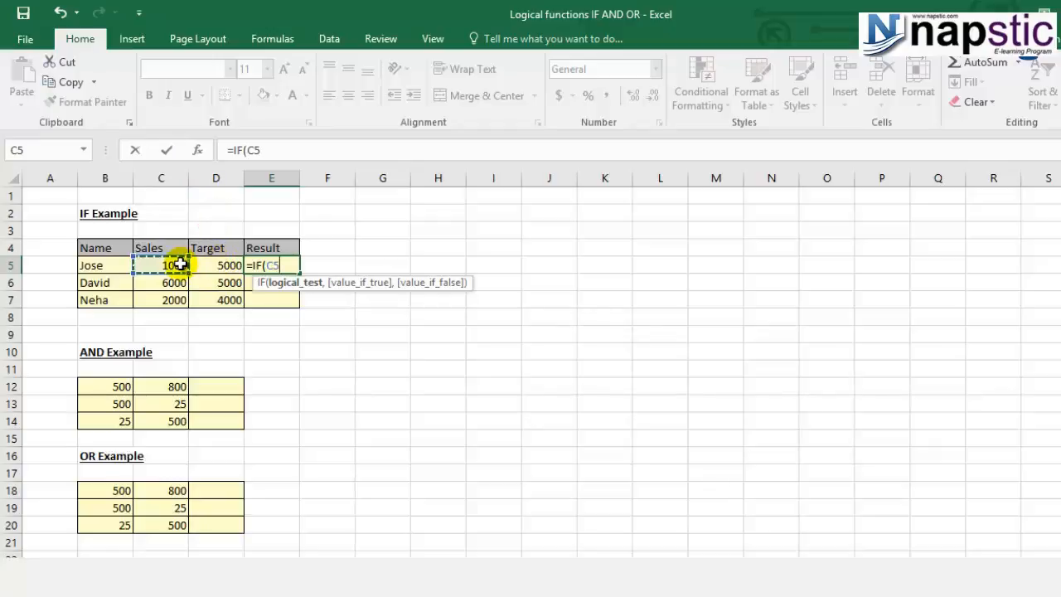
pyautogui.write('>')
pyautogui.click(203, 266)
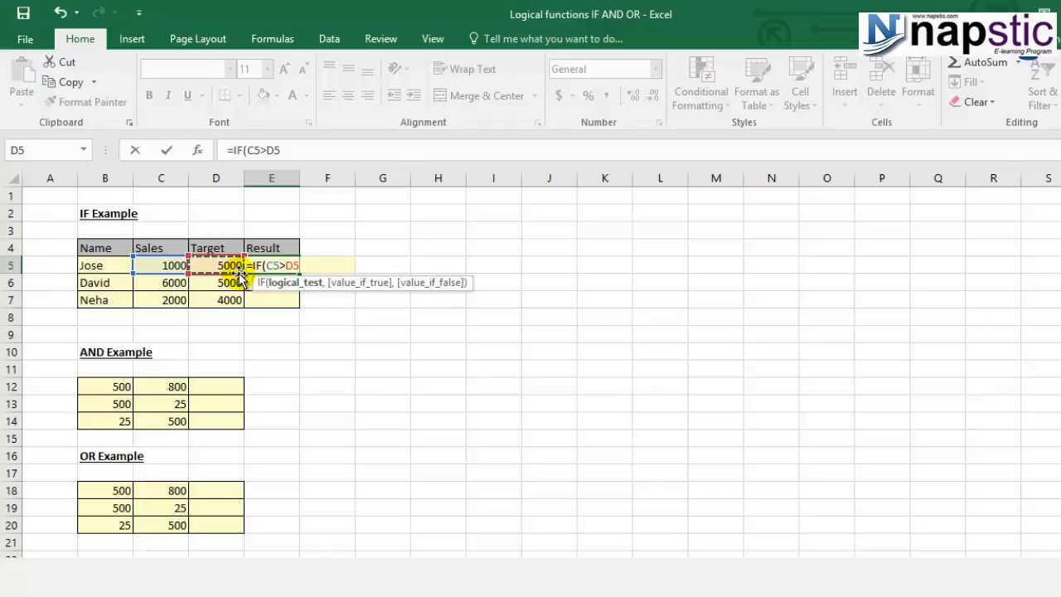
pyautogui.write(',')
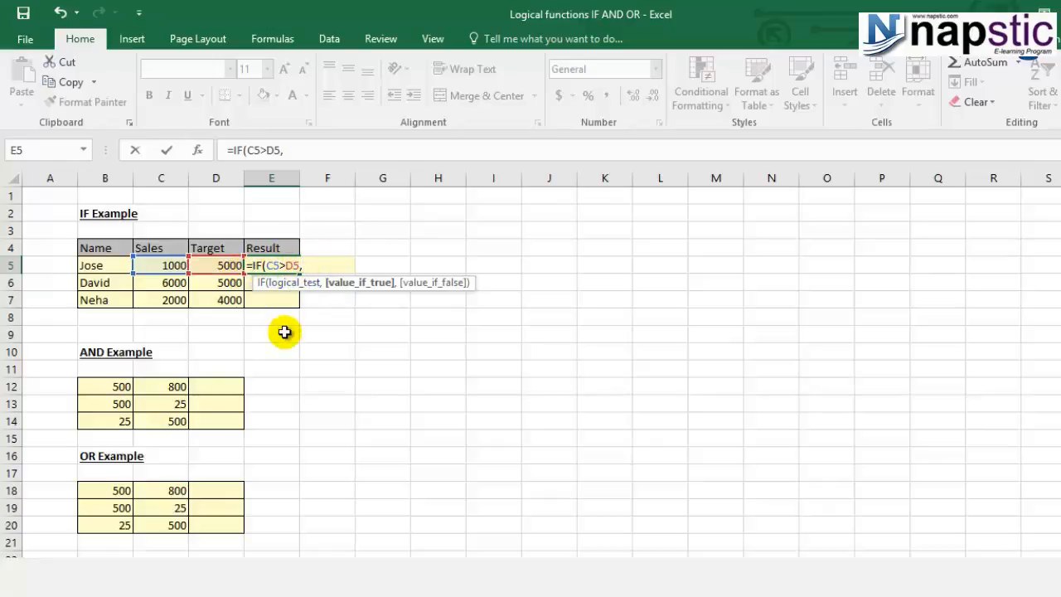
pyautogui.write('"Achieved"')
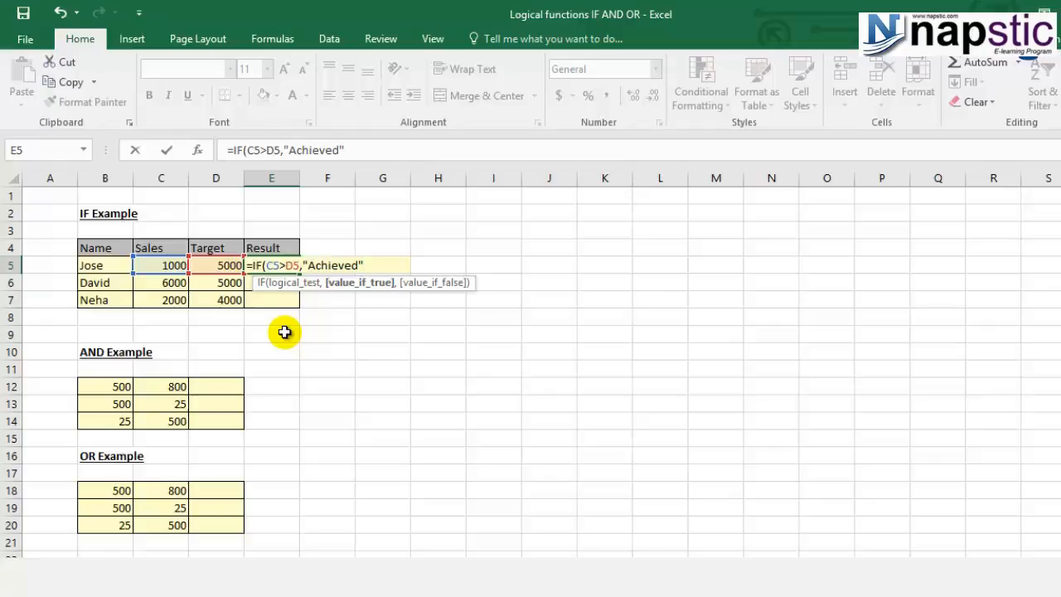
# - Add "Achieved" as the value-if-true argument of the IF formula in E5
pyautogui.write(',')
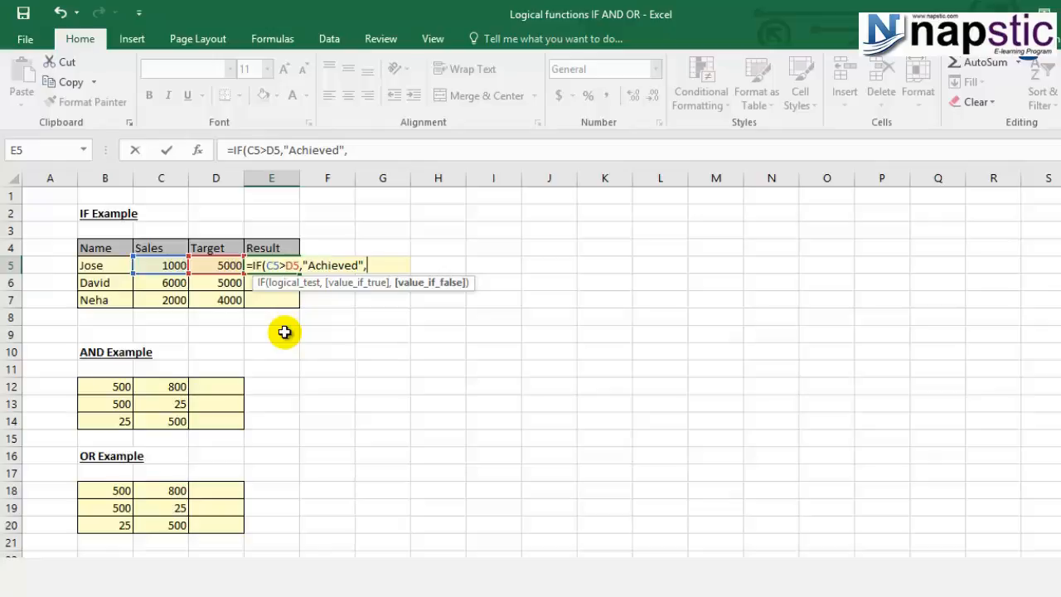
pyautogui.write('"')
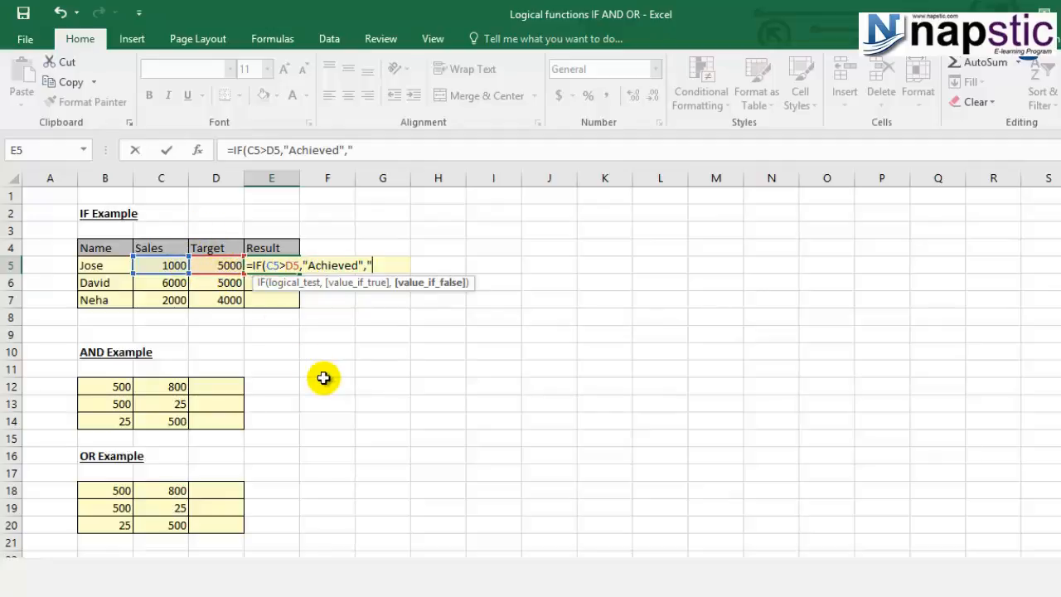
# - Add "Not Achieved" as the value-if-false argument and complete the IF formula in E5
pyautogui.write('Not Achieved')
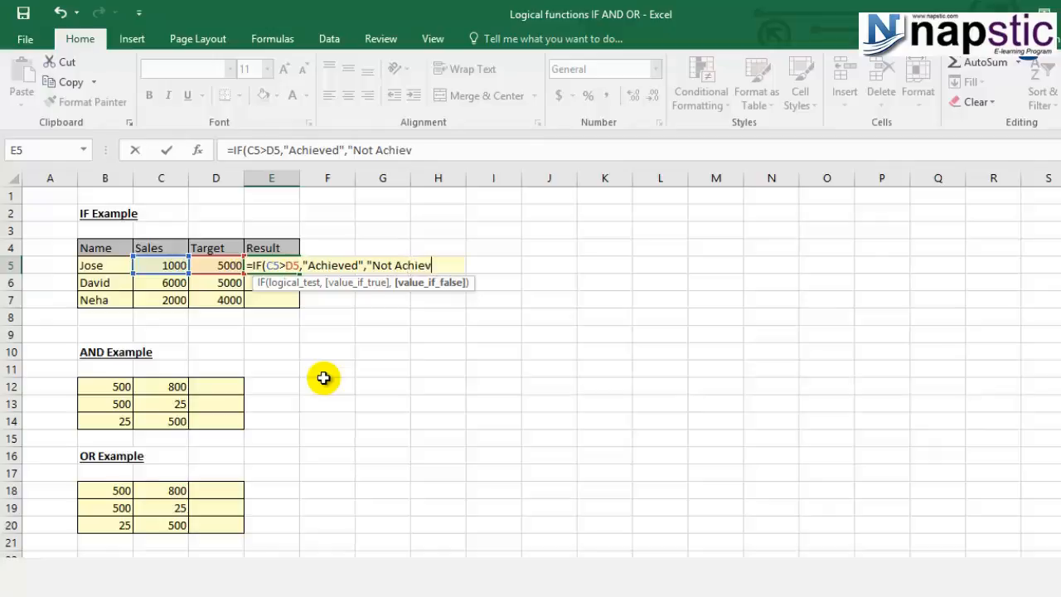
pyautogui.write('")')
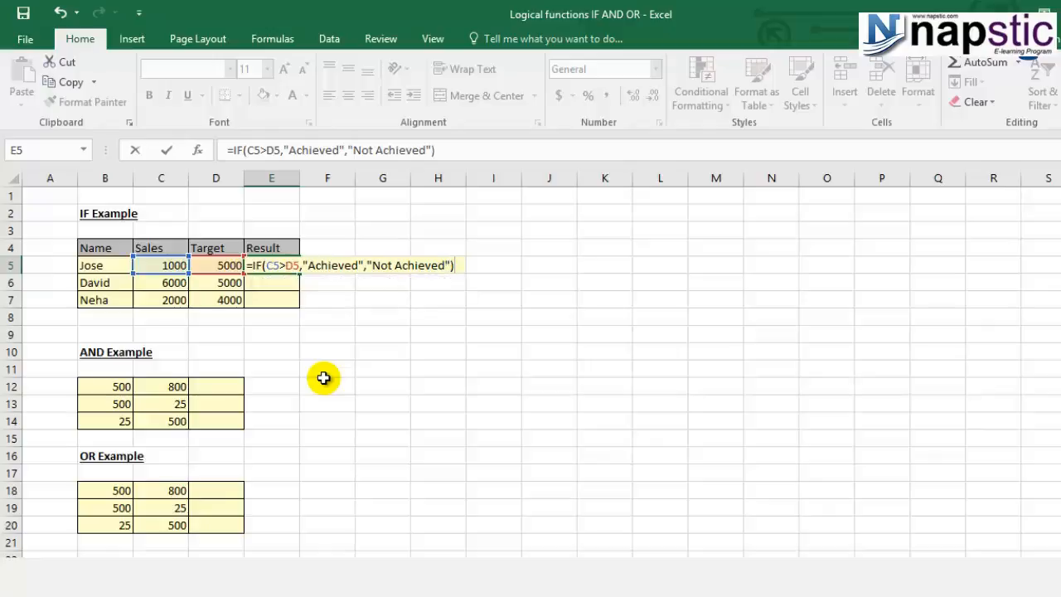
pyautogui.press('Return')
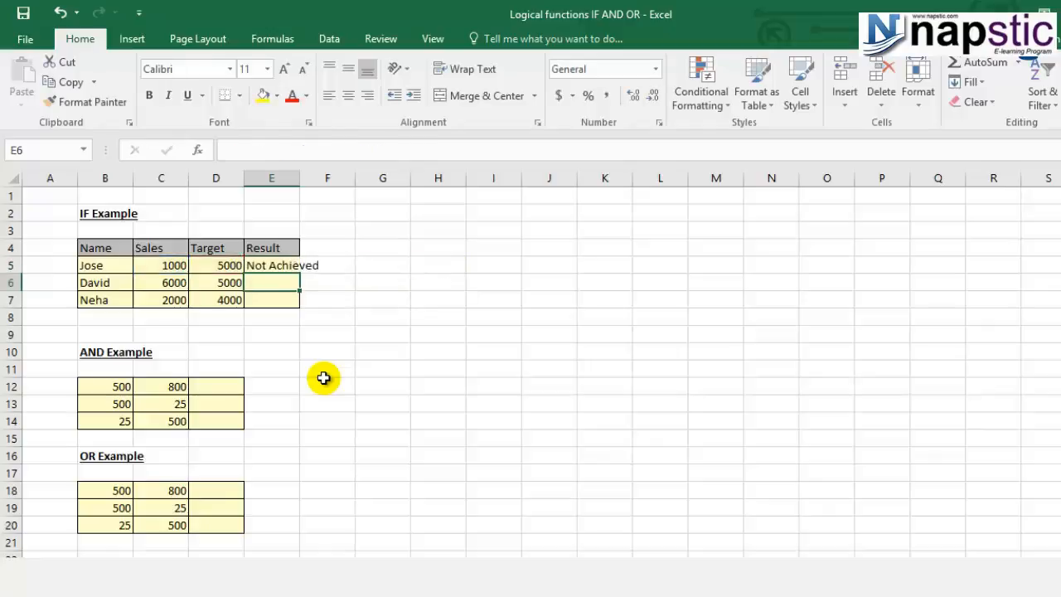
# - Autofit the width of column E and copy the IF formula from E5 to E6:E7
pyautogui.doubleClick(304, 180)
pyautogui.click(300, 265)
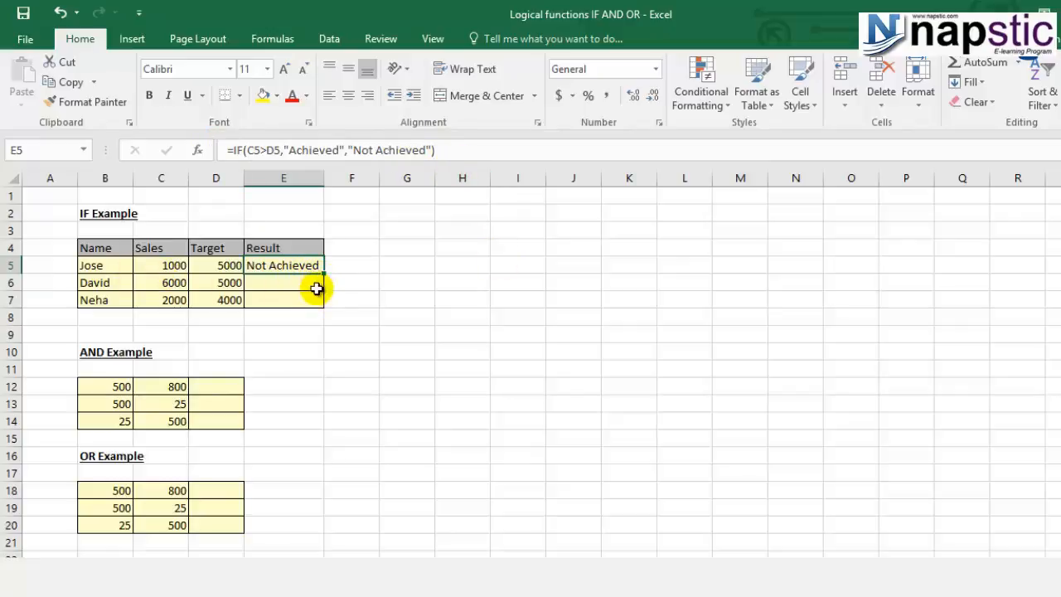
pyautogui.hotkey('ctrl', 'c')
pyautogui.moveTo(305, 286); pyautogui.dragTo(302, 296)
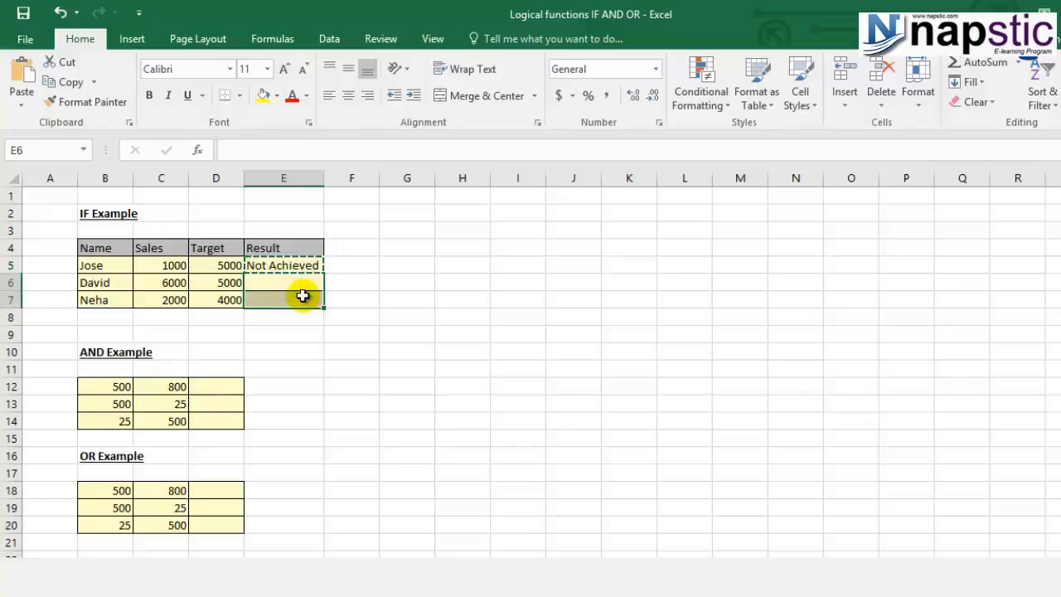
pyautogui.hotkey('ctrl', 'v')
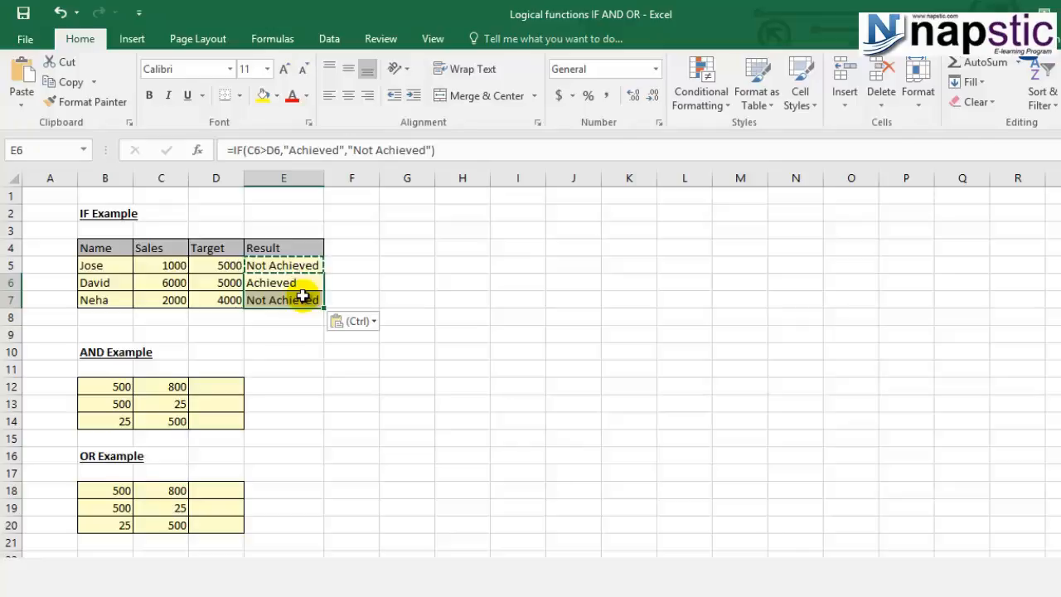
pyautogui.press('Escape')
pyautogui.click(297, 332)
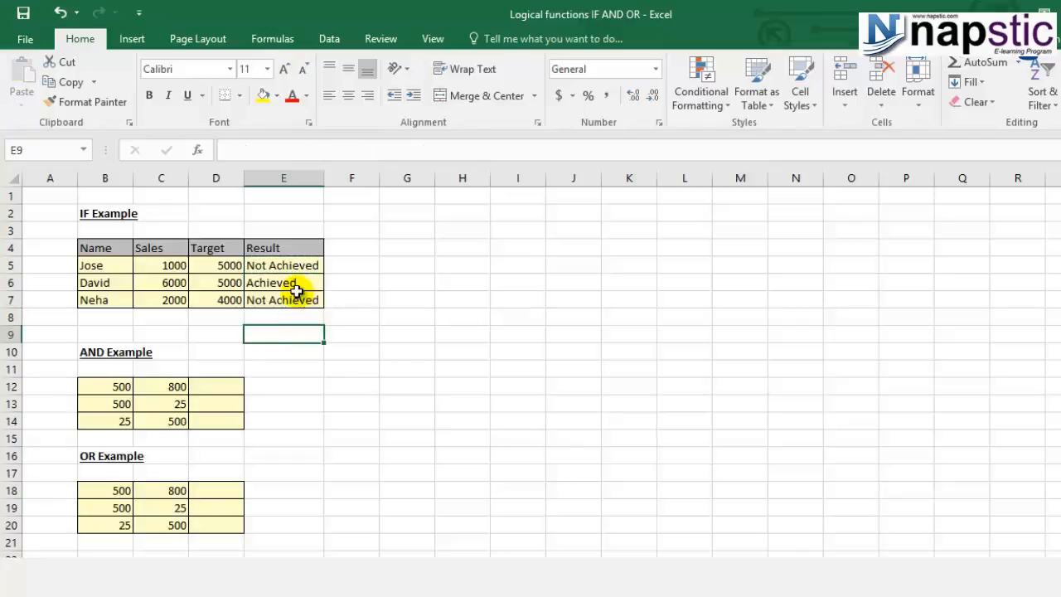
# - Examine the copied IF formulas in E6 and E7, and the first-row values in B12 and C12 of the AND example
pyautogui.click(296, 282)
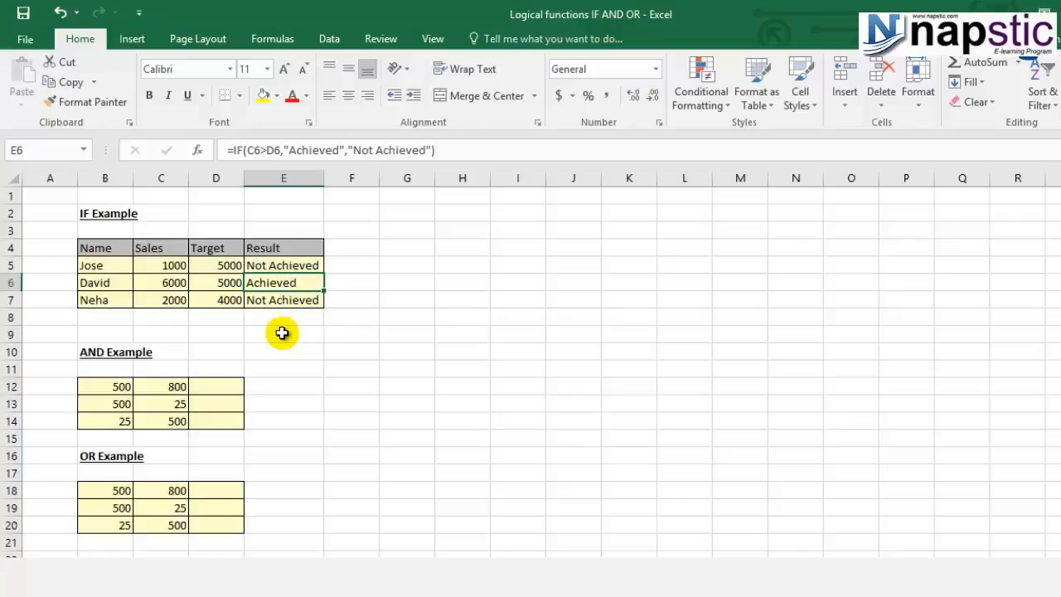
pyautogui.press('F2')
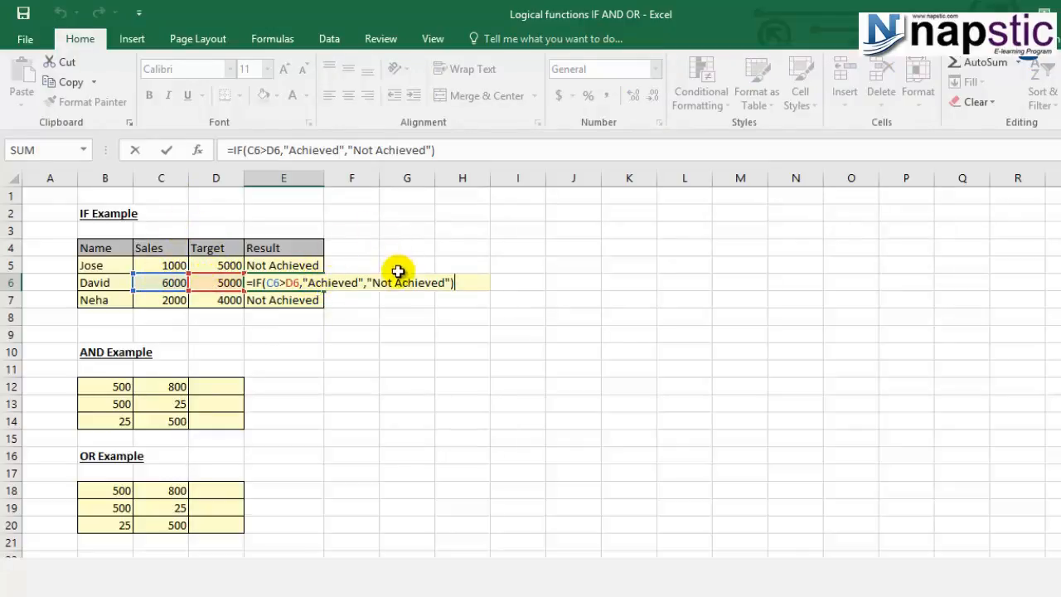
pyautogui.hotkey('ctrl', 'Return')
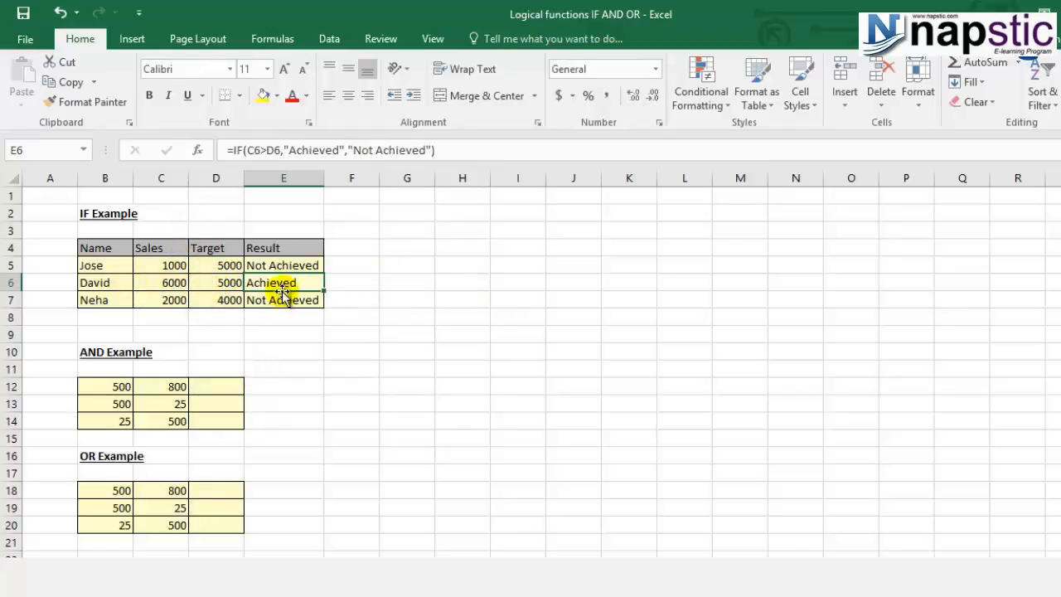
pyautogui.click(116, 305)
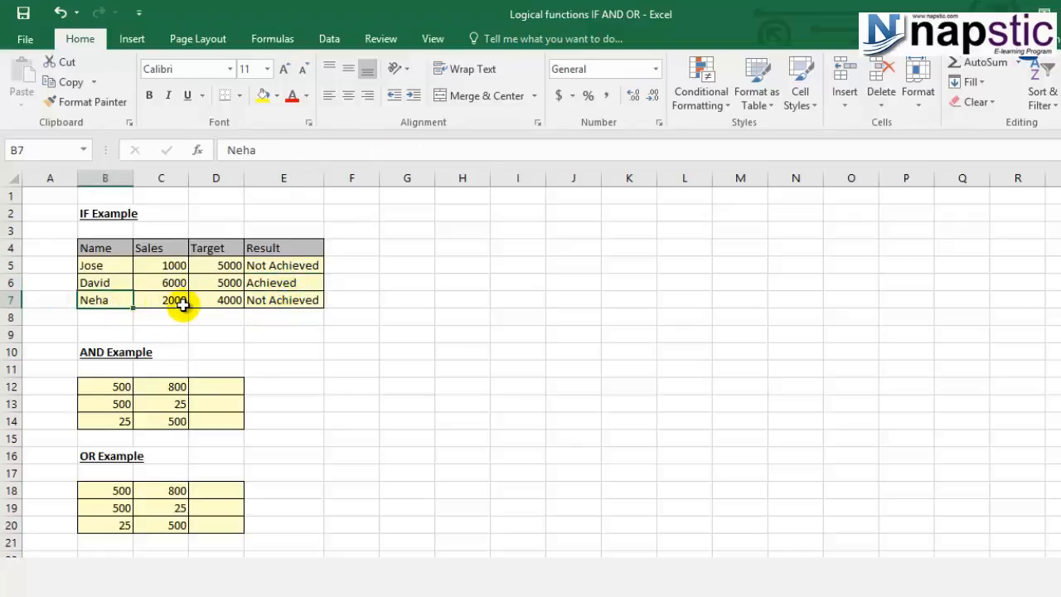
pyautogui.click(298, 304)
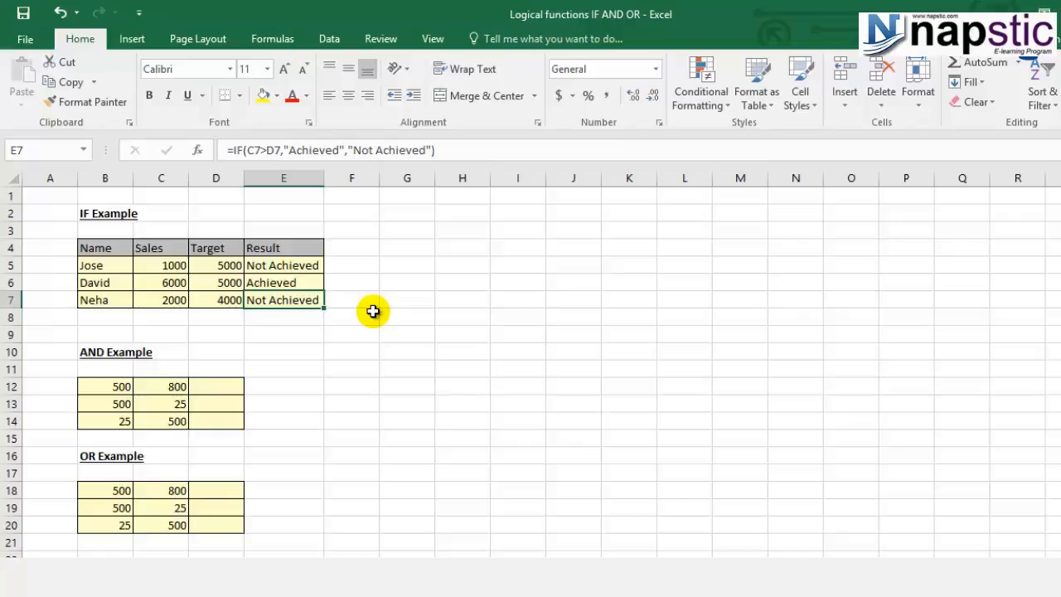
pyautogui.click(102, 386)
pyautogui.click(148, 386)
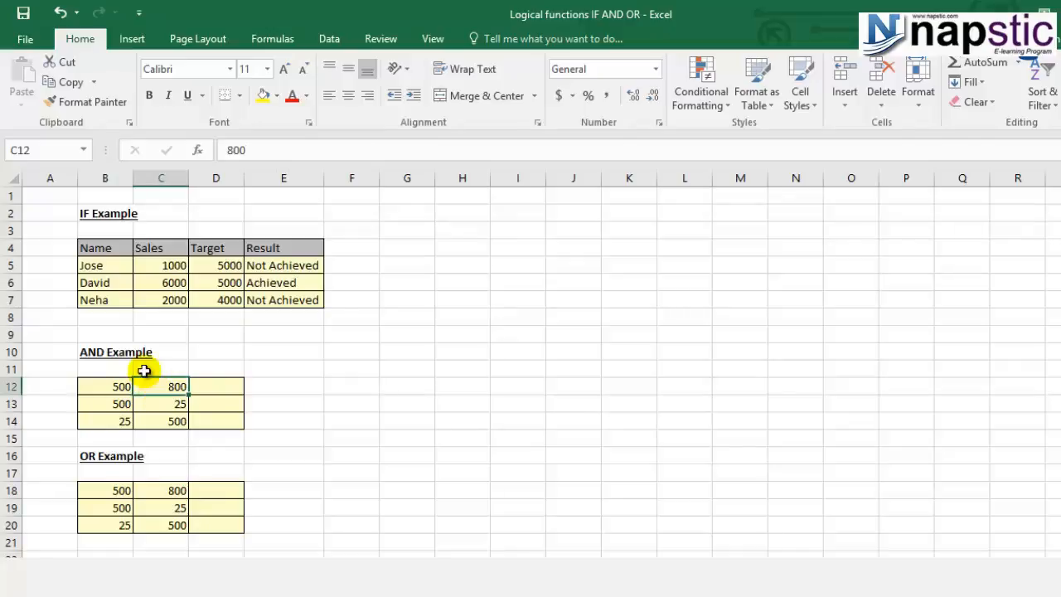
pyautogui.click(107, 386)
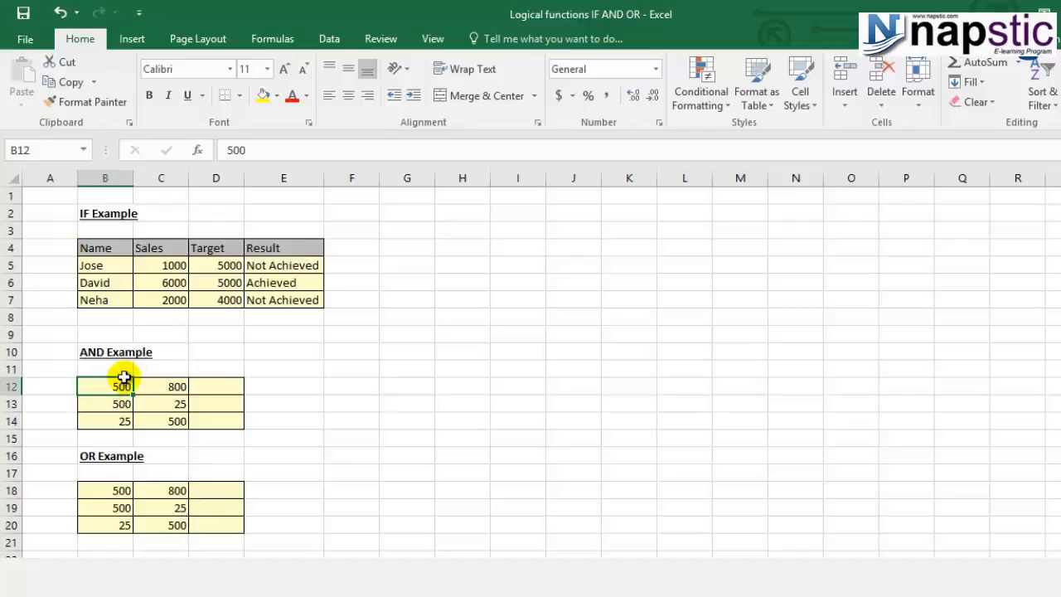
pyautogui.click(147, 386)
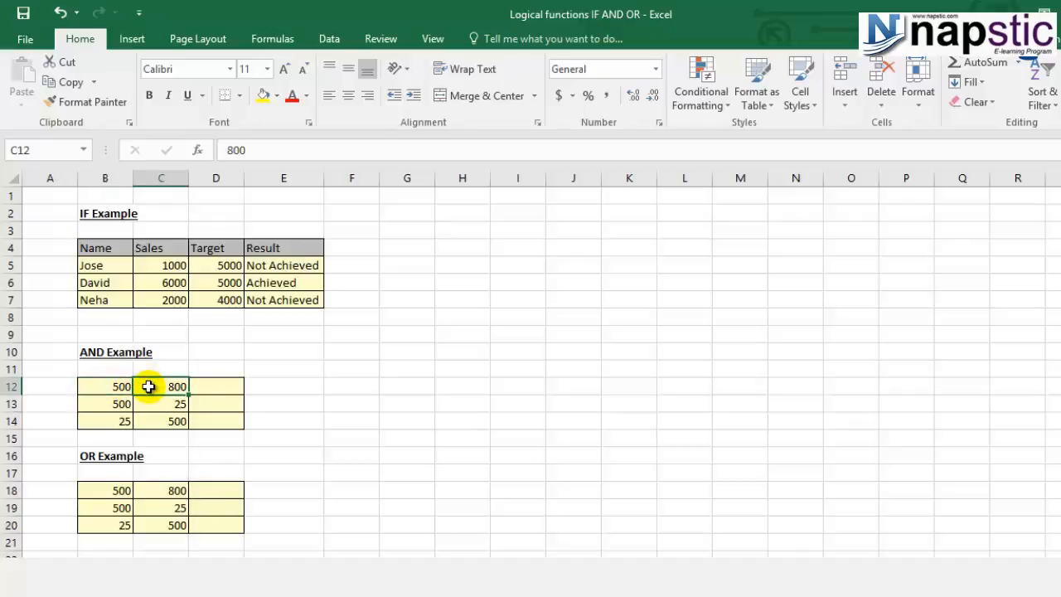
# - Start an AND formula in D12 with the first condition B12>100
pyautogui.click(214, 388)
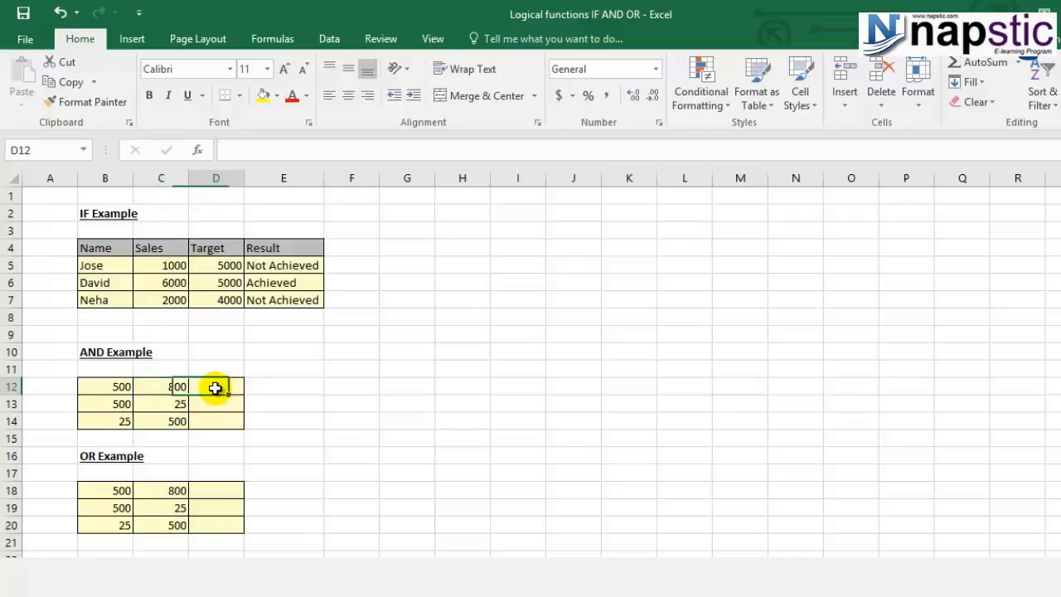
pyautogui.write('=')
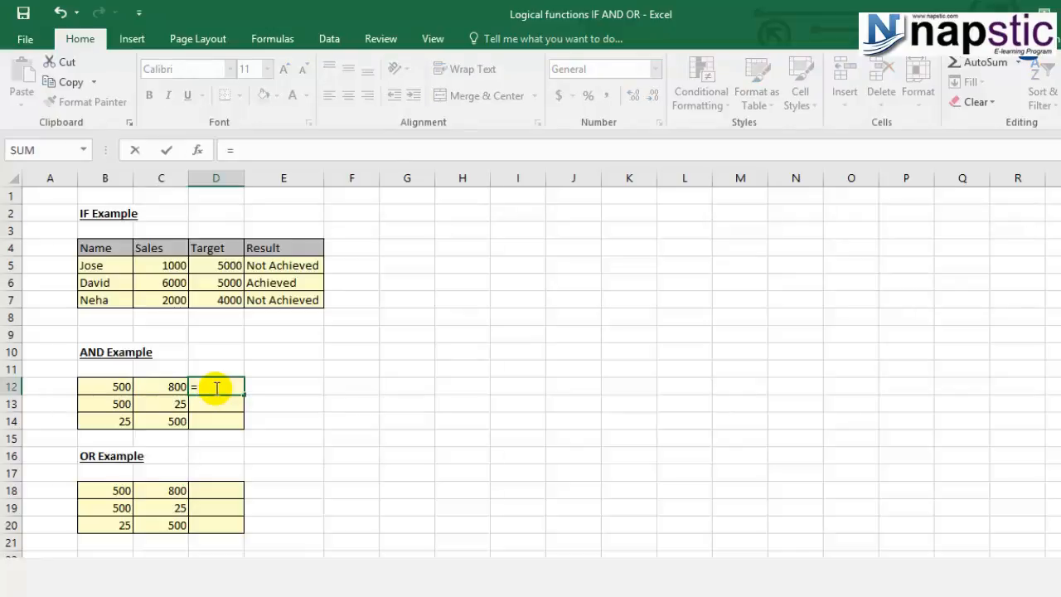
pyautogui.write('and')
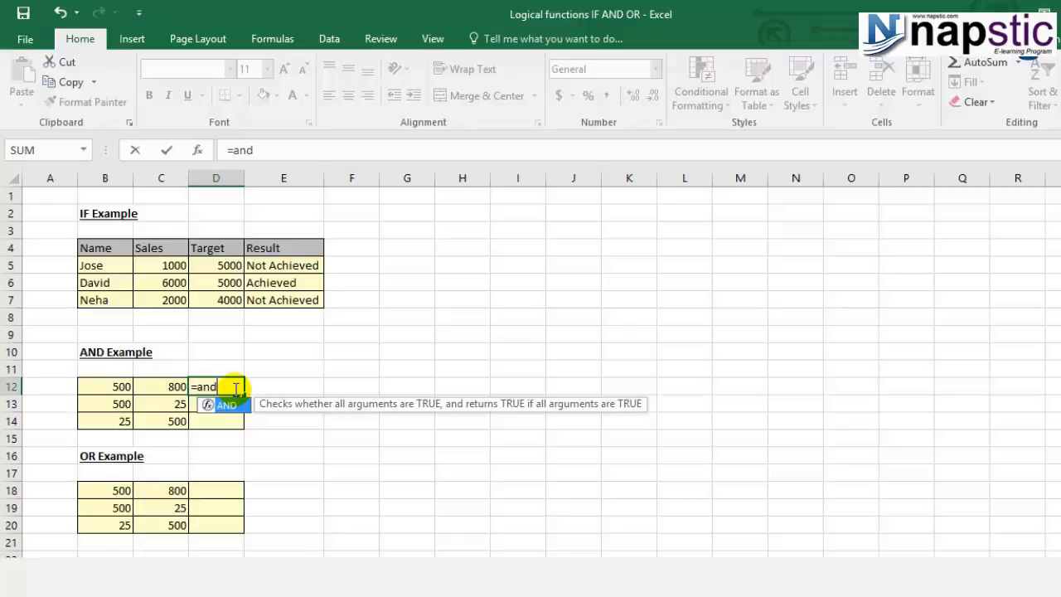
pyautogui.write('(')
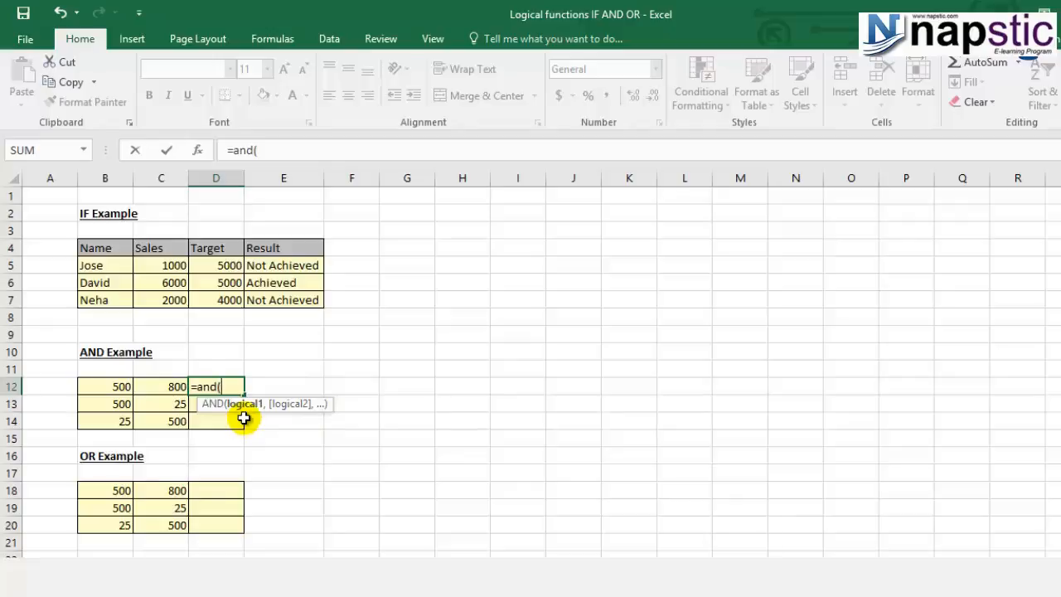
pyautogui.click(108, 390)
pyautogui.write('>100')
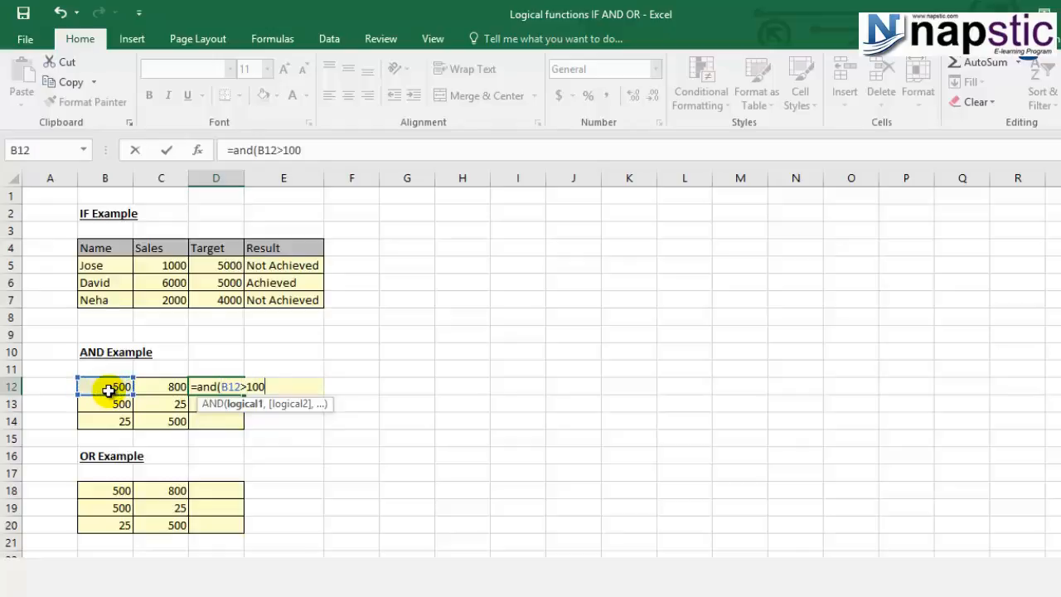
pyautogui.write(',')
# - Add C12>100 as the second condition and complete the AND formula in D12
pyautogui.click(157, 387)
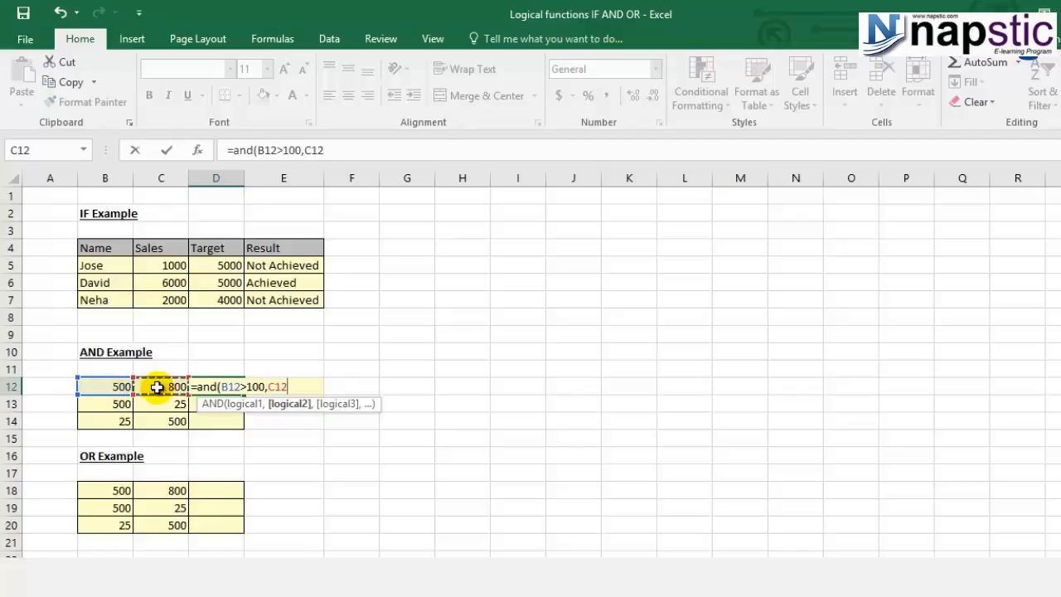
pyautogui.write('>100')
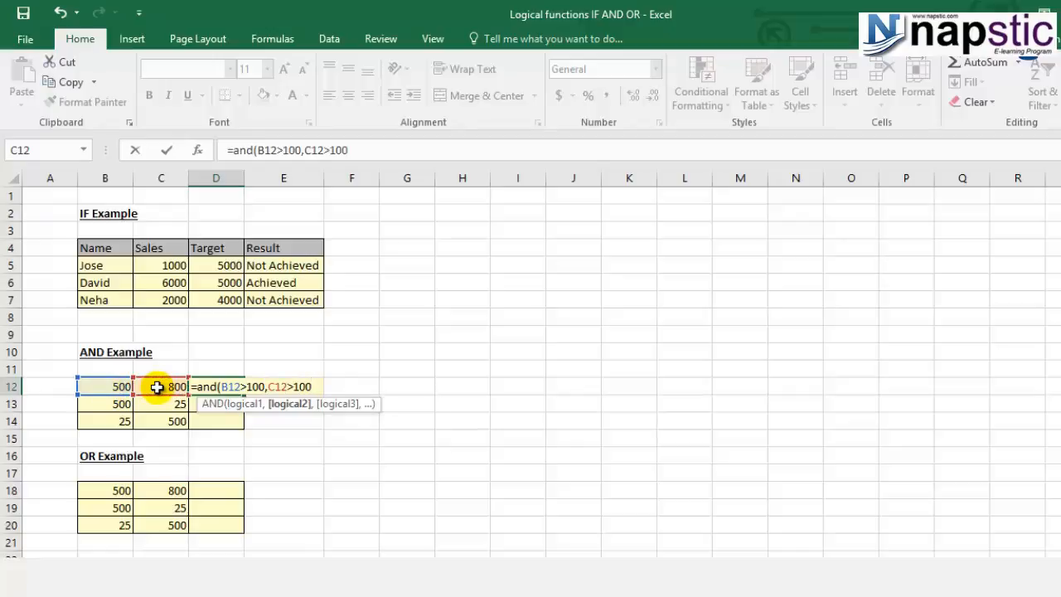
pyautogui.write(')')
pyautogui.press('Return')
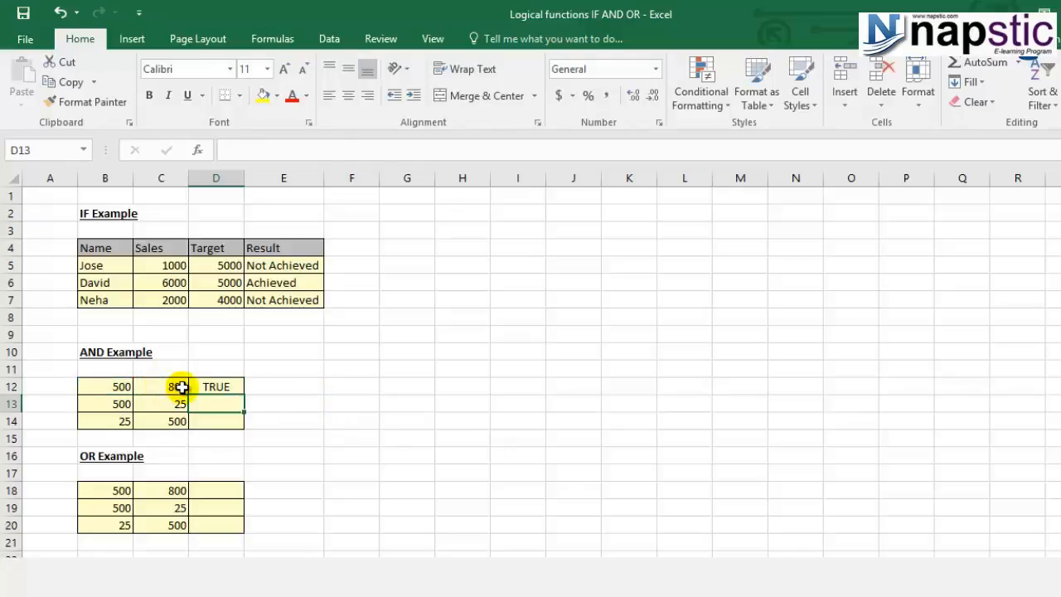
# - Copy the AND formula from D12 to D13:D14
pyautogui.click(217, 388)
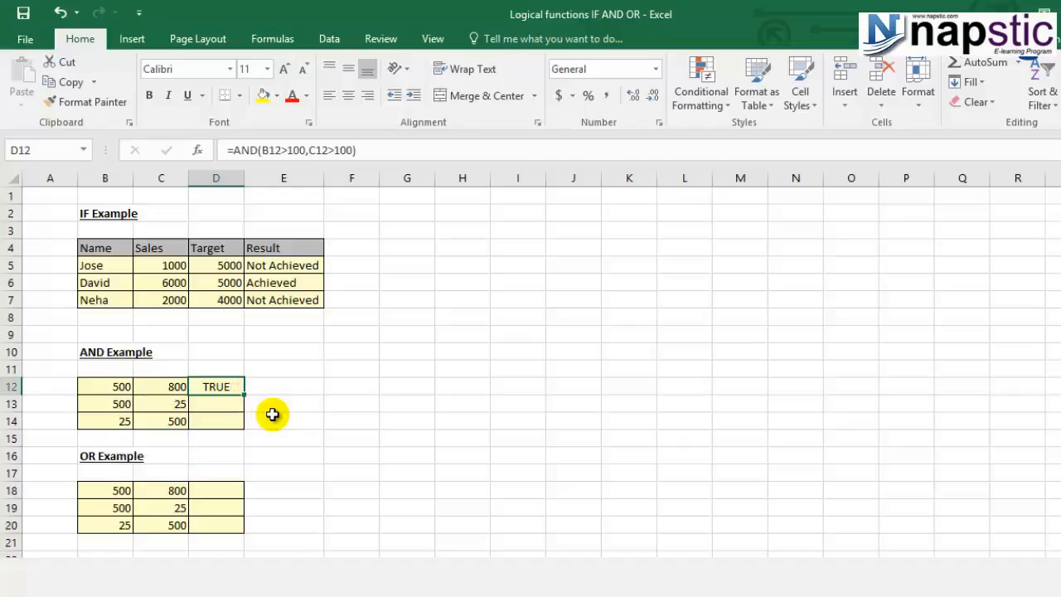
pyautogui.hotkey('ctrl', 'c')
pyautogui.moveTo(201, 399); pyautogui.dragTo(200, 413)
pyautogui.hotkey('ctrl', 'v')
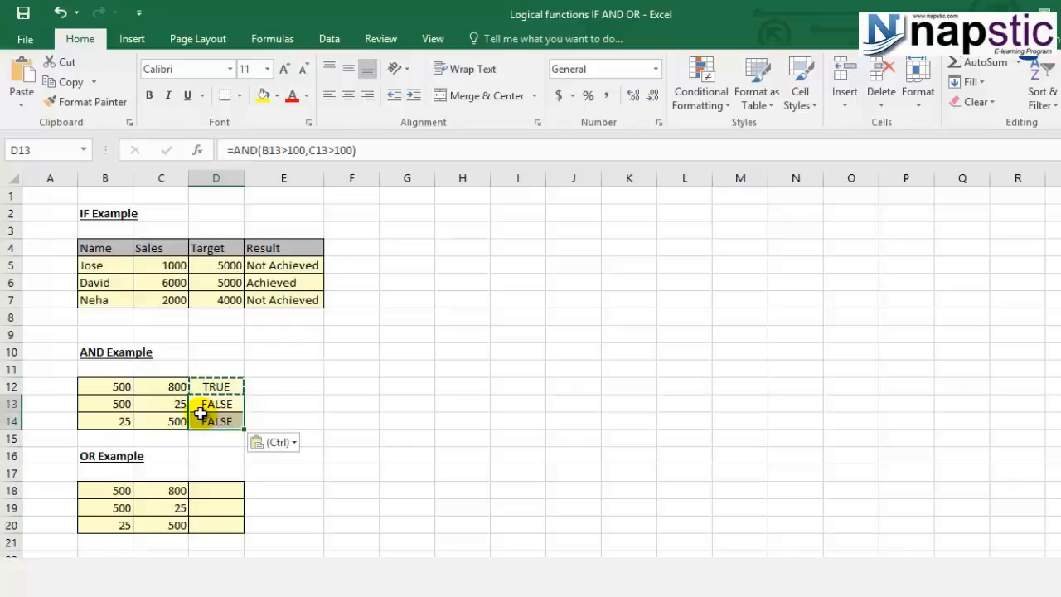
pyautogui.press('Escape')
pyautogui.click(274, 469)
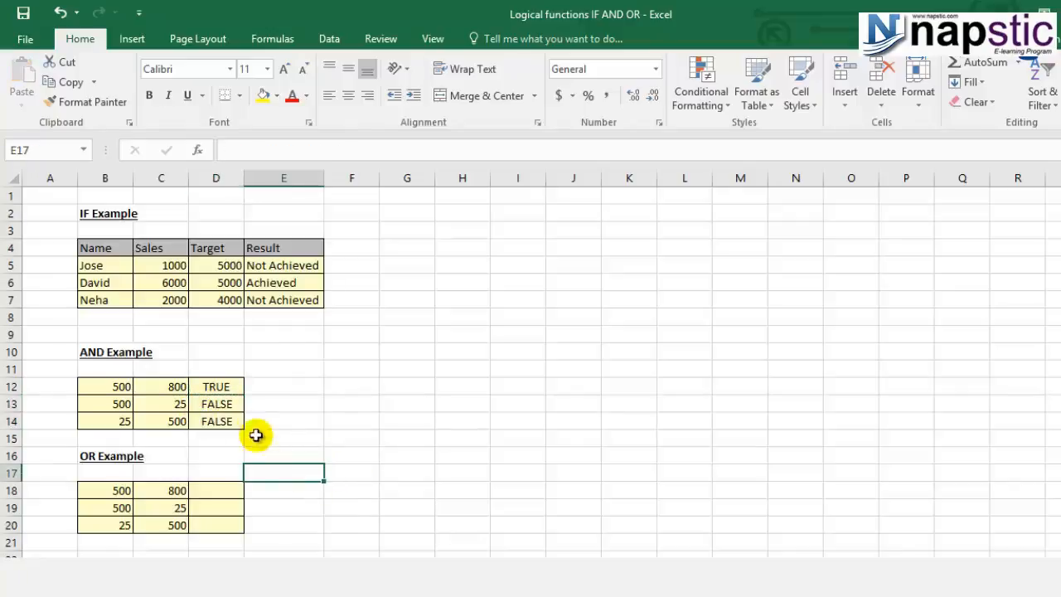
# - Examine the copied AND formulas in D13 and D14, and the first-row values in B18 and C18 of the OR example
pyautogui.click(237, 404)
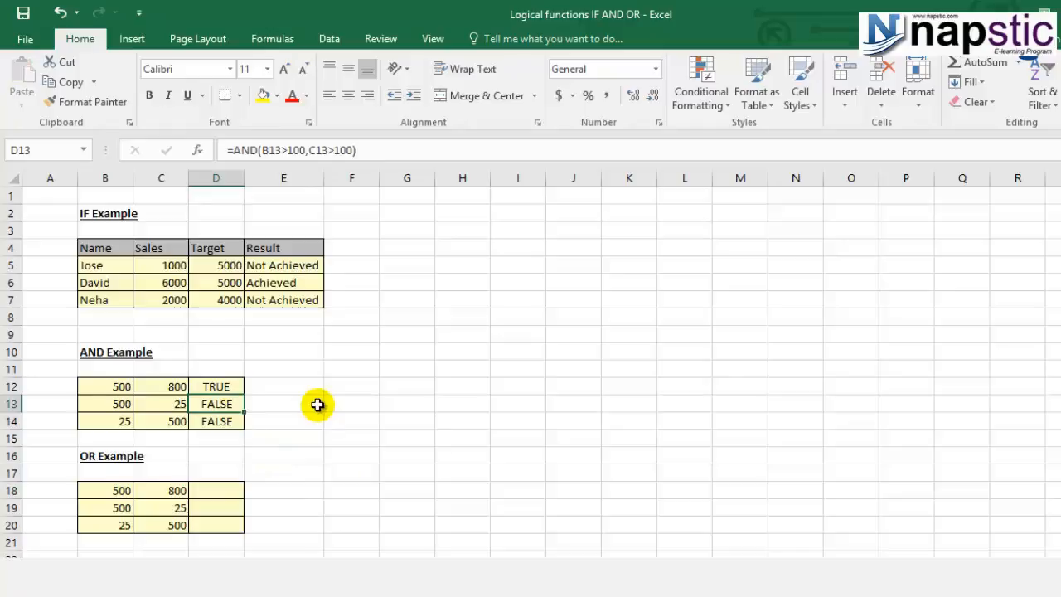
pyautogui.press('F2')
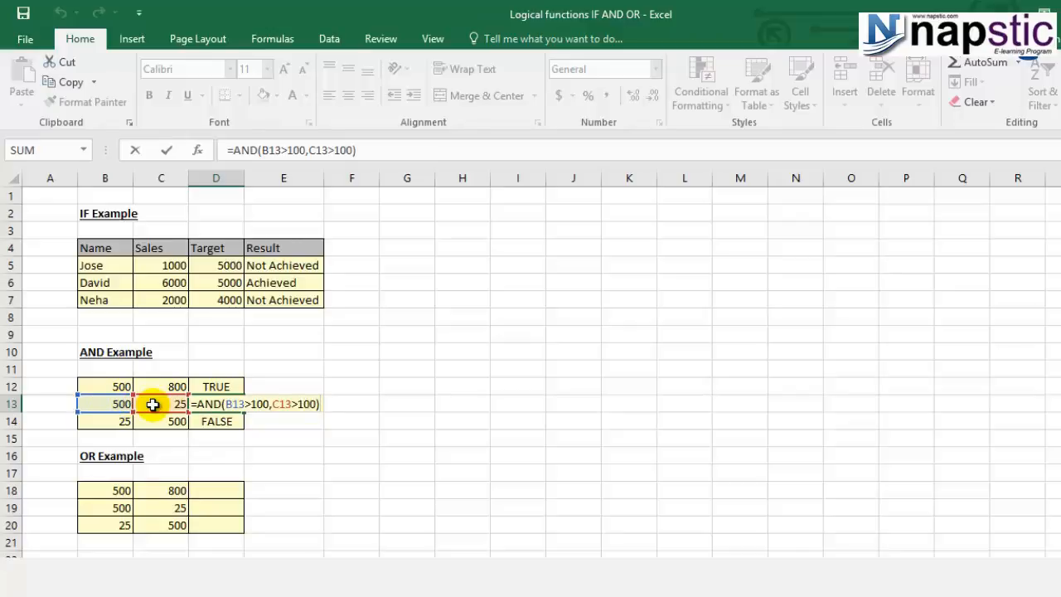
pyautogui.press('Return')
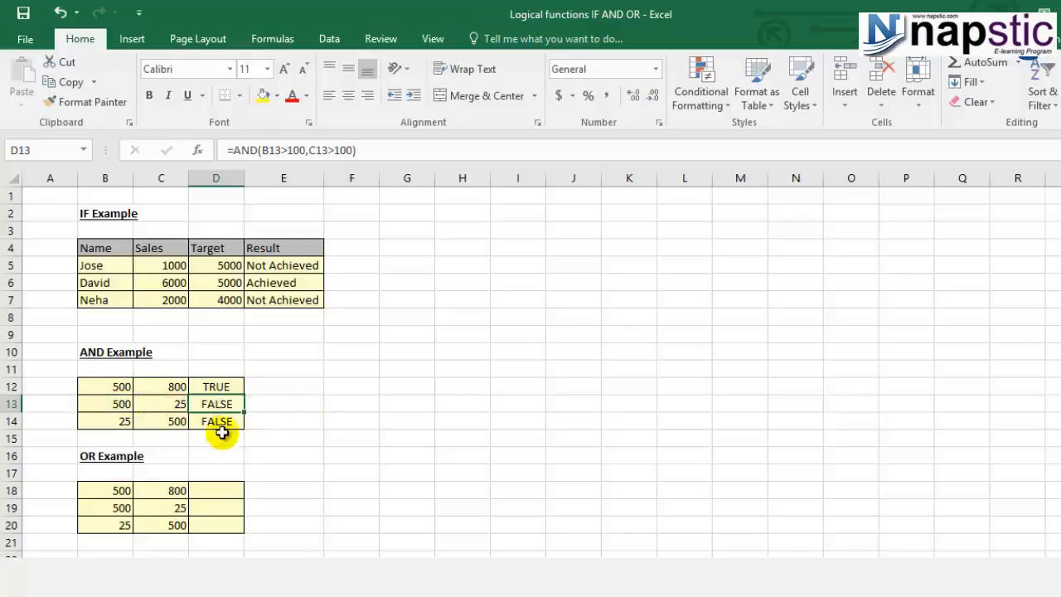
pyautogui.click(124, 424)
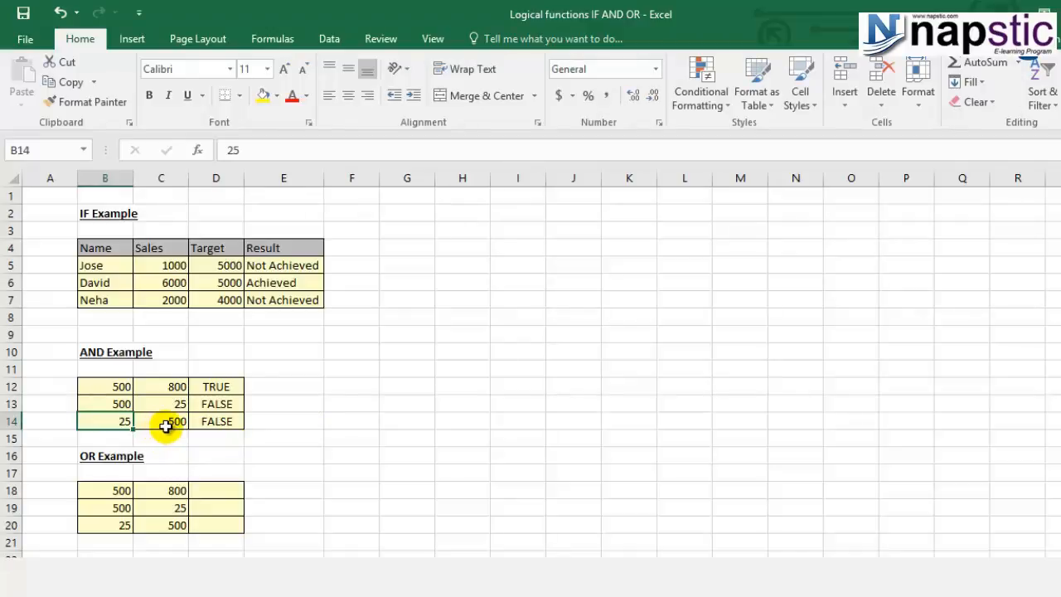
pyautogui.click(217, 421)
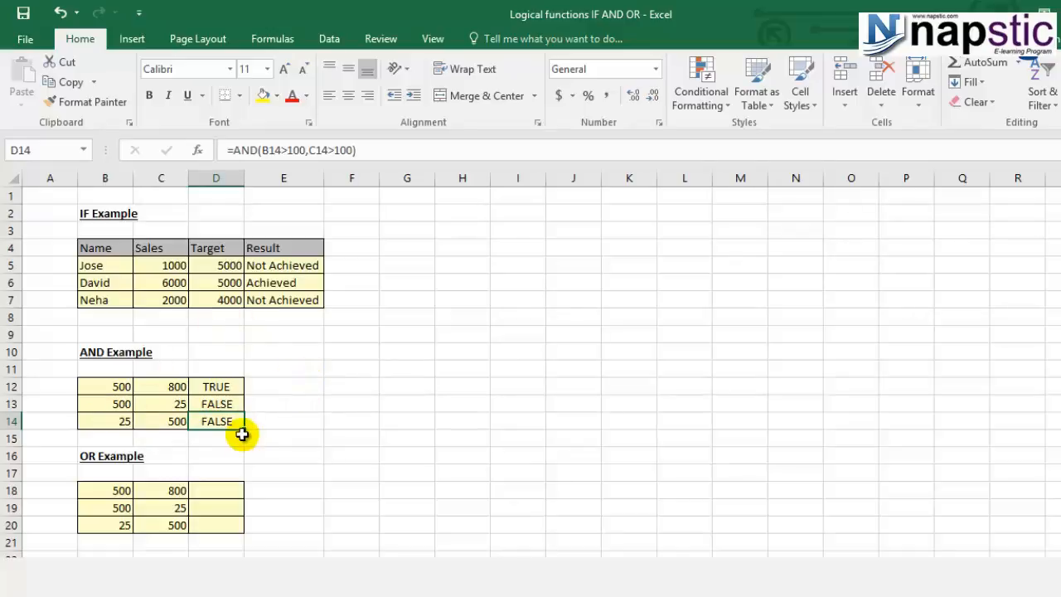
pyautogui.click(91, 455)
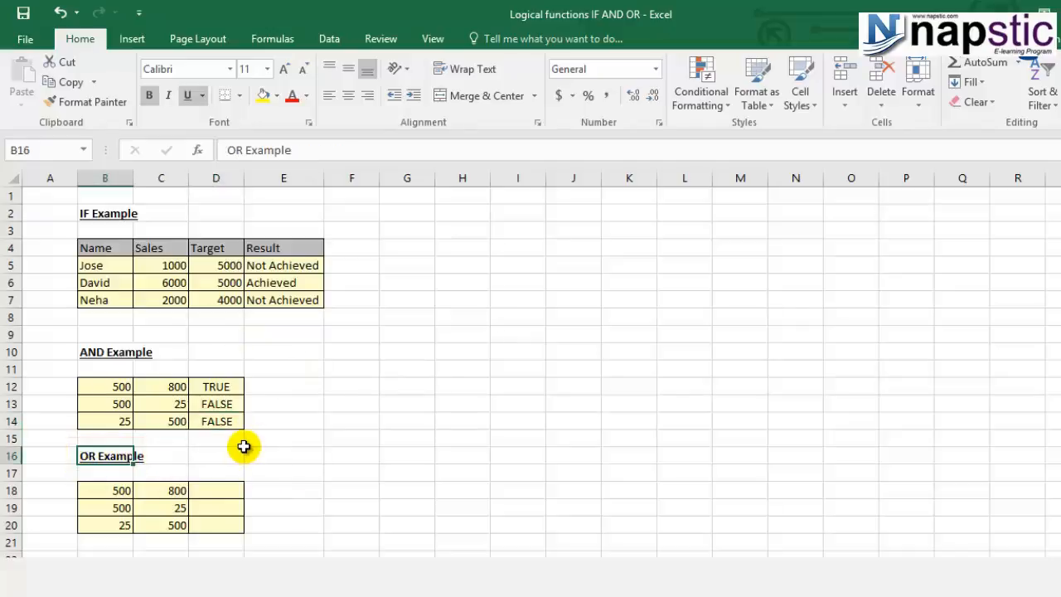
pyautogui.click(230, 485)
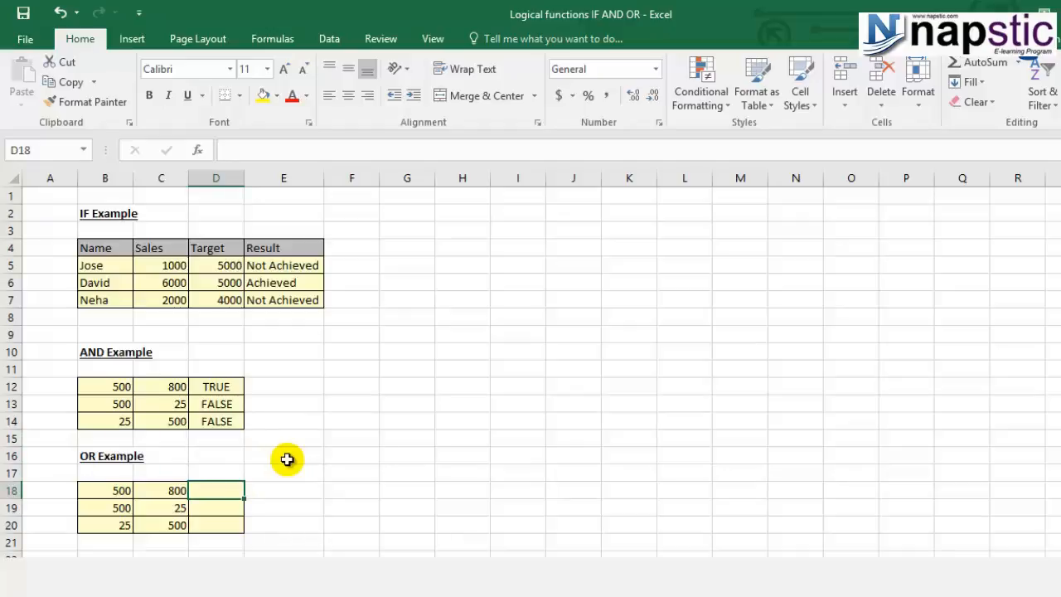
pyautogui.click(108, 492)
pyautogui.click(151, 487)
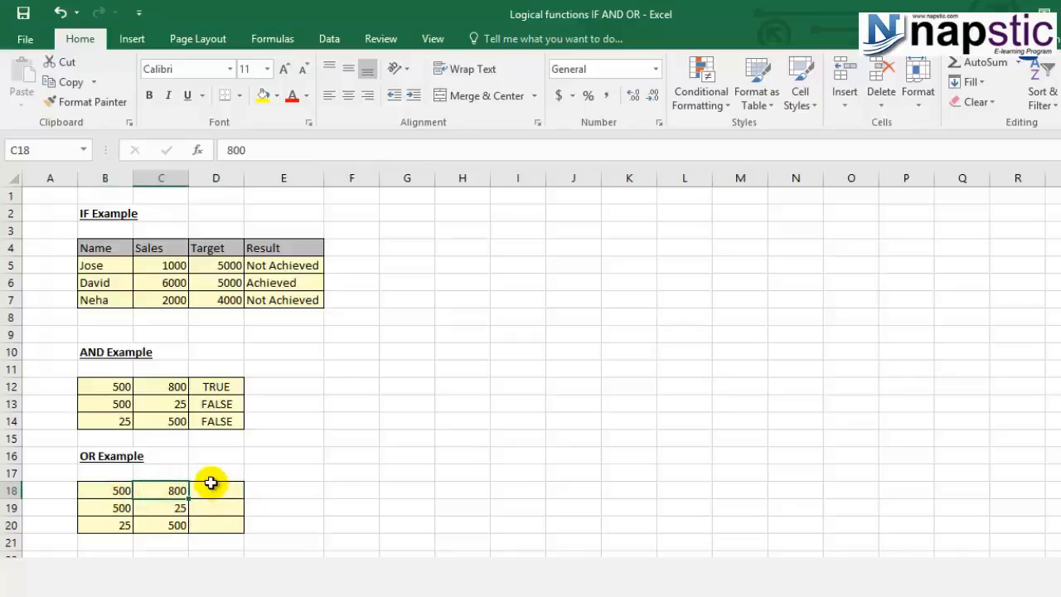
pyautogui.click(211, 485)
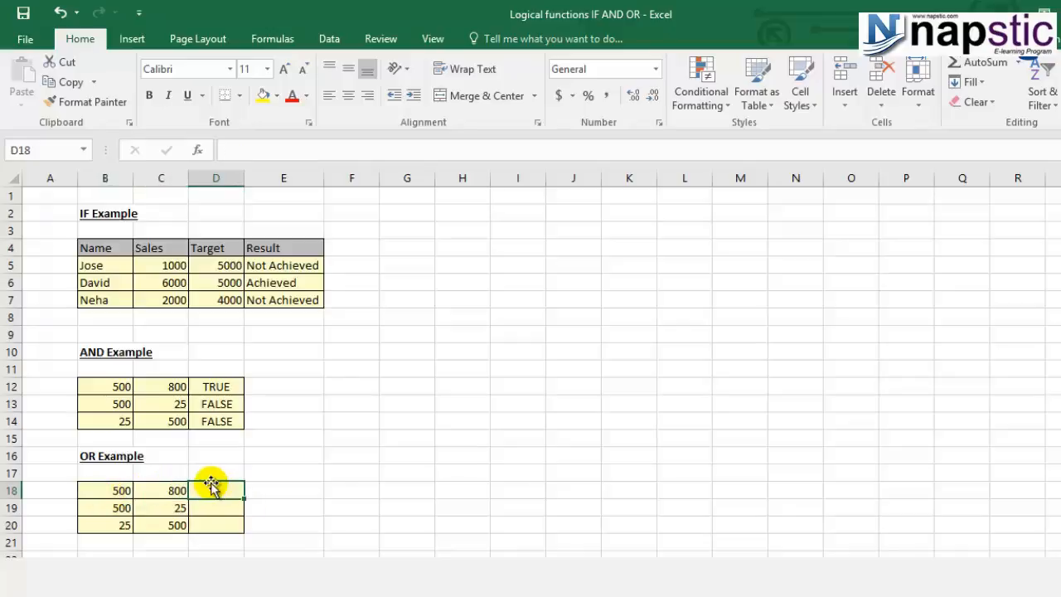
pyautogui.click(106, 491)
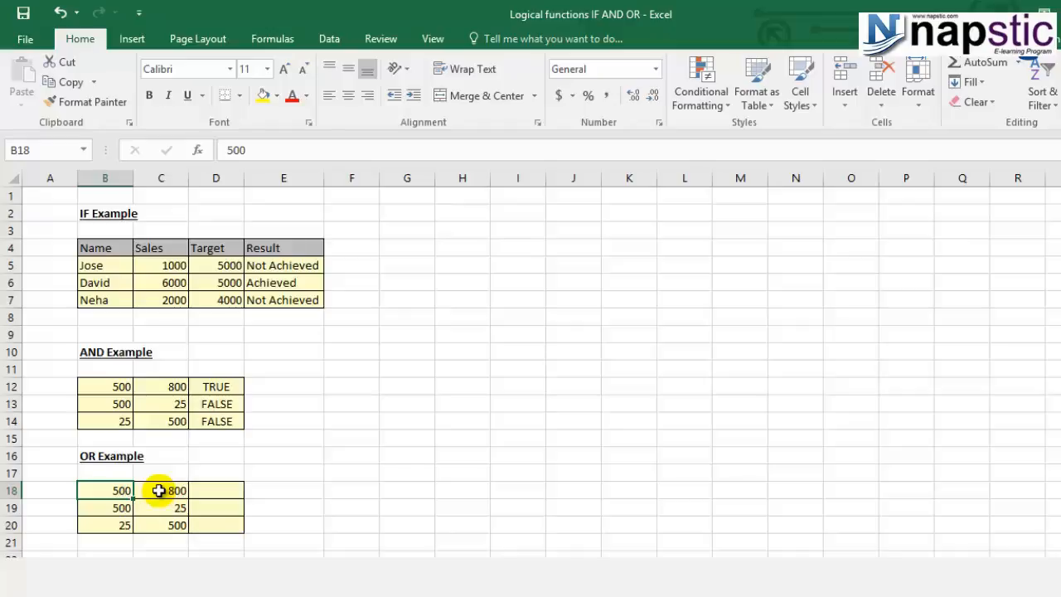
# - Start an OR formula in D18 with the first condition B18>100
pyautogui.click(214, 490)
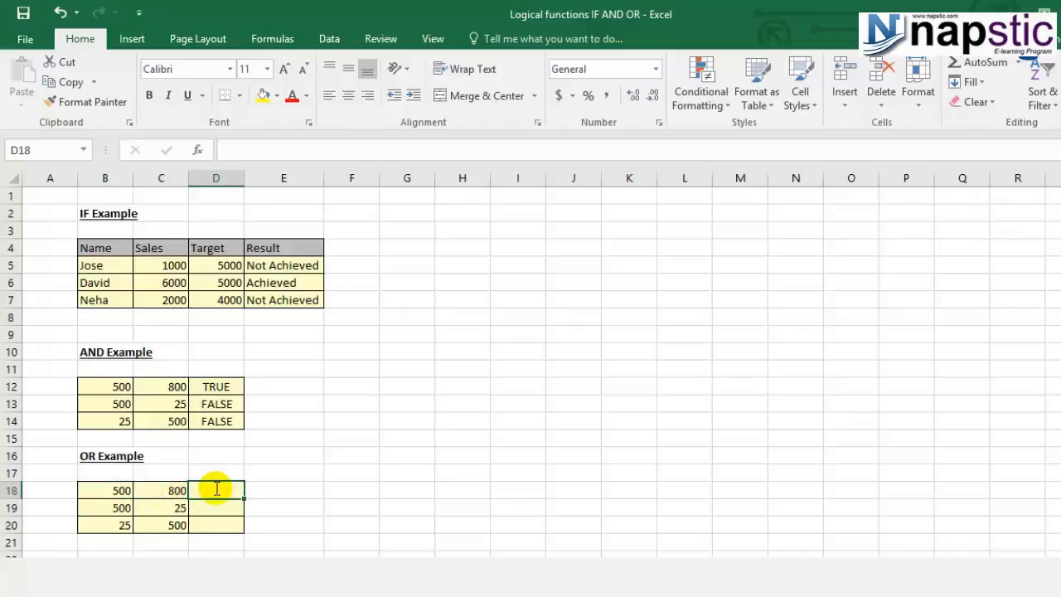
pyautogui.write('=or')
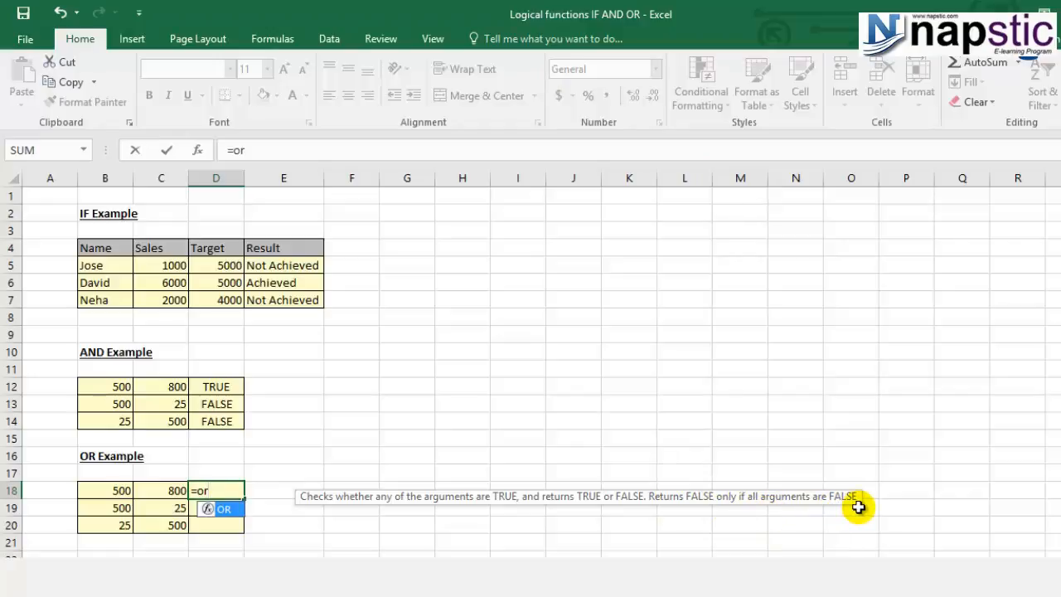
pyautogui.write('(')
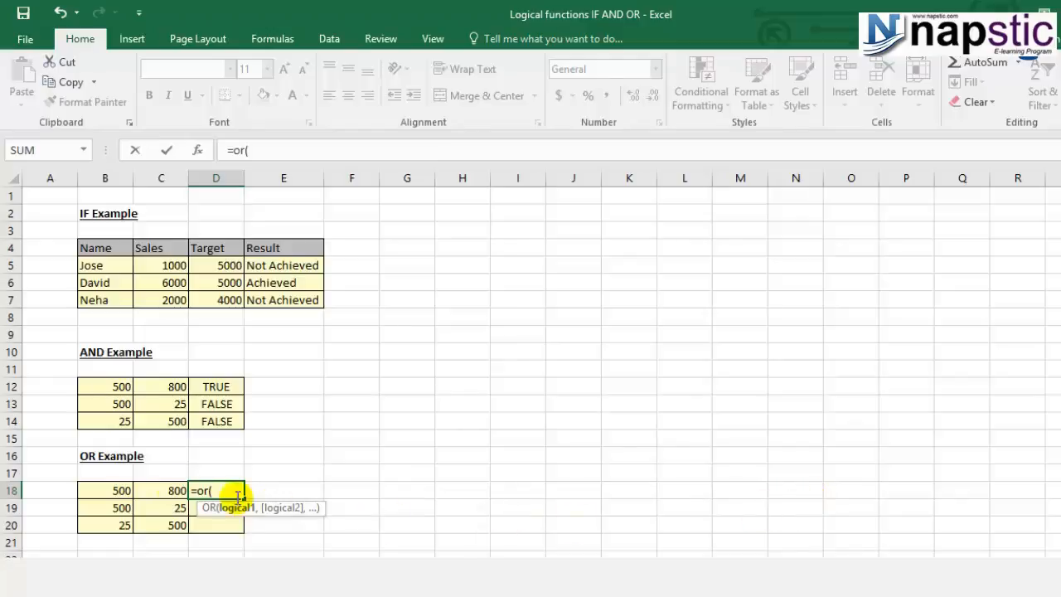
pyautogui.click(89, 490)
pyautogui.write('>100,')
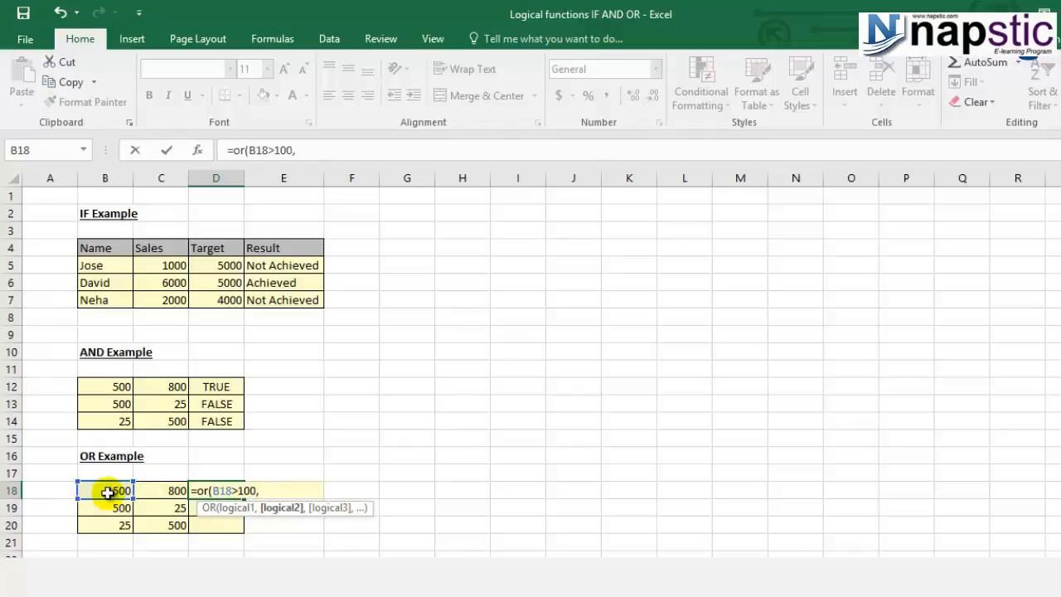
# - Add C18>100 as the second condition and complete the OR formula in D18
pyautogui.click(156, 490)
pyautogui.write('>100')
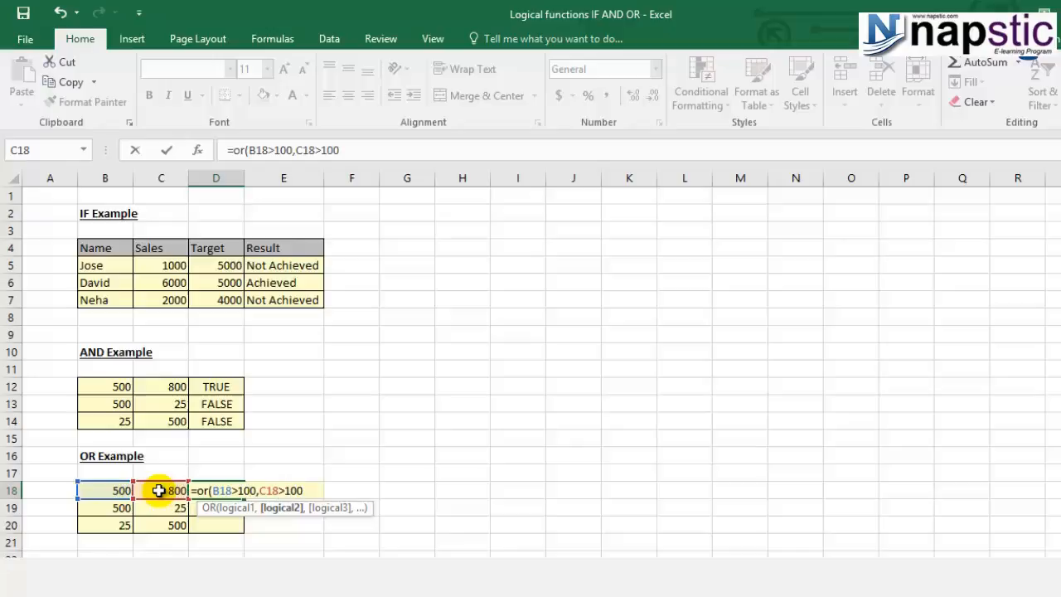
pyautogui.write(')')
pyautogui.press('Return')
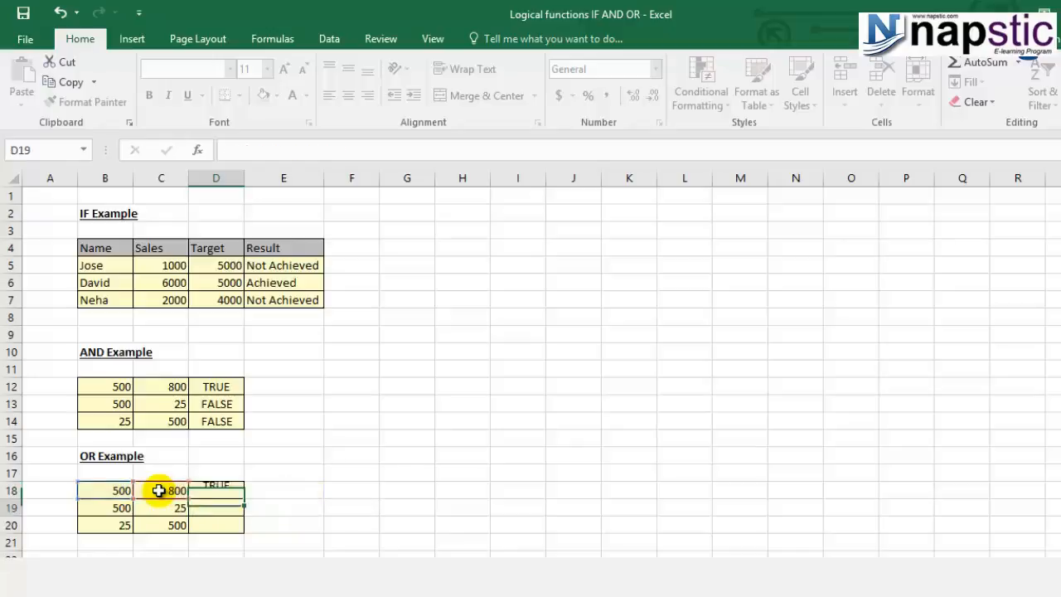
# - Check the cell references of the OR formula in D18 and copy it to D19:D20
pyautogui.click(203, 489)
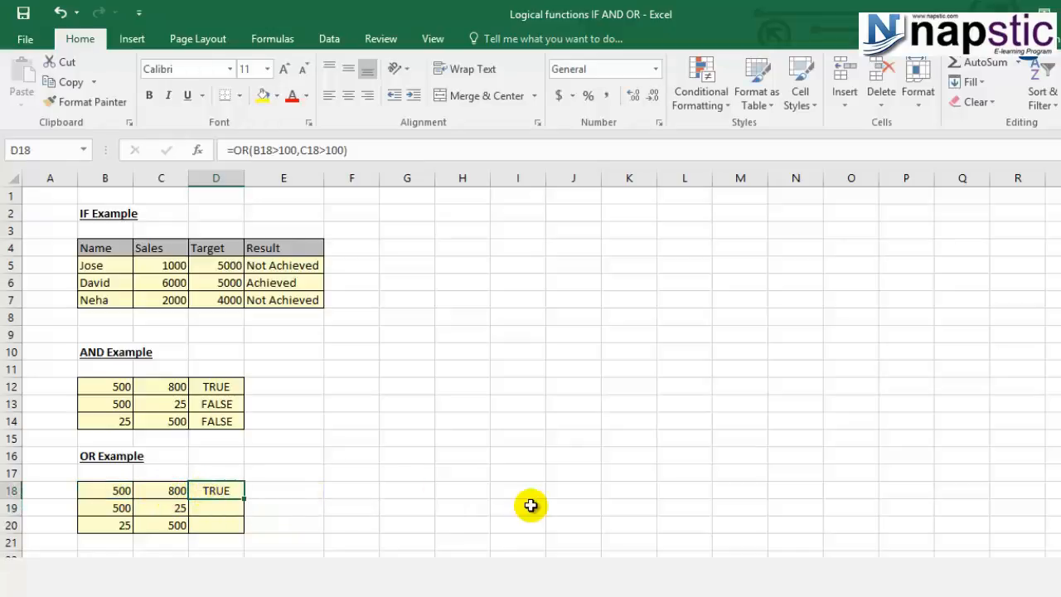
pyautogui.press('F2')
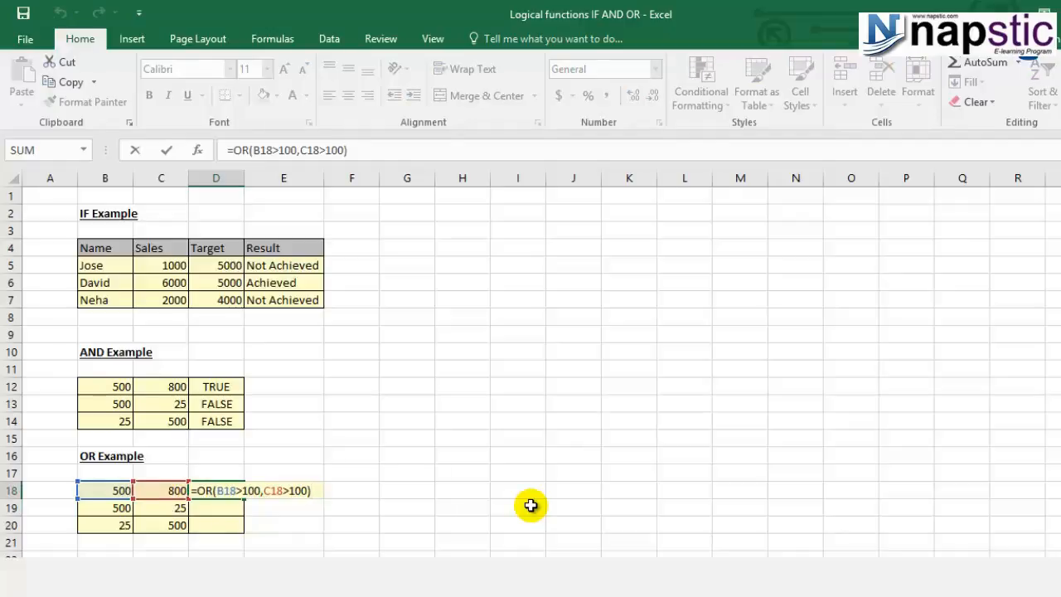
pyautogui.press('Escape')
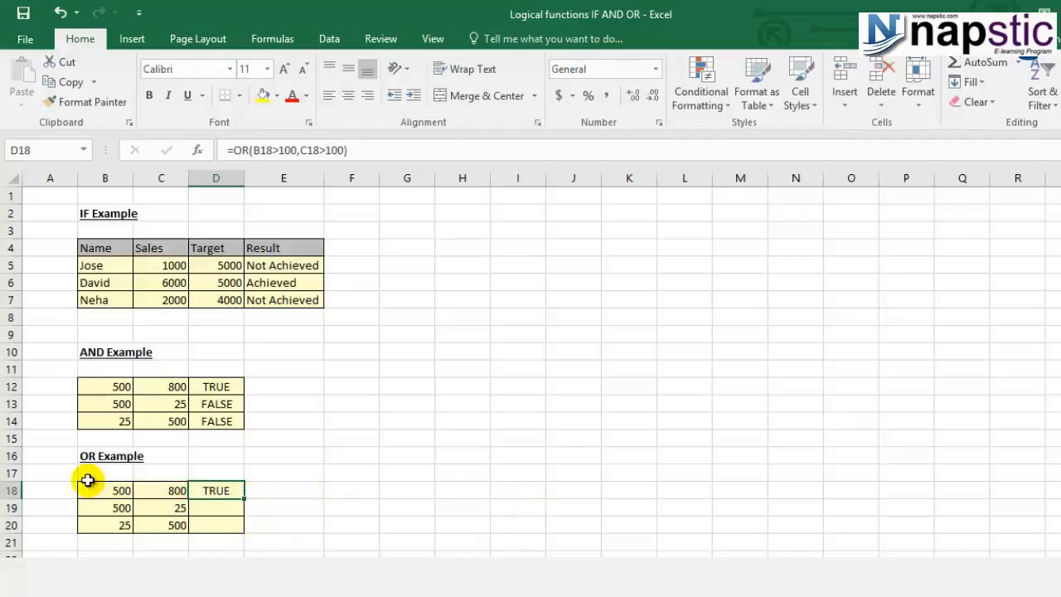
pyautogui.hotkey('ctrl', 'c')
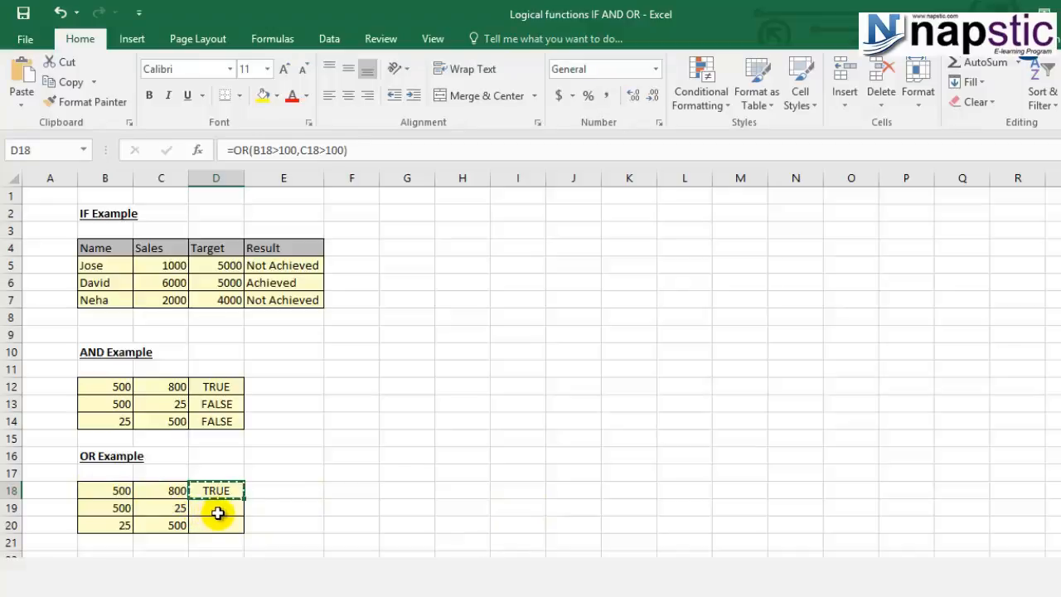
pyautogui.moveTo(217, 513); pyautogui.dragTo(217, 524)
pyautogui.hotkey('ctrl', 'v')
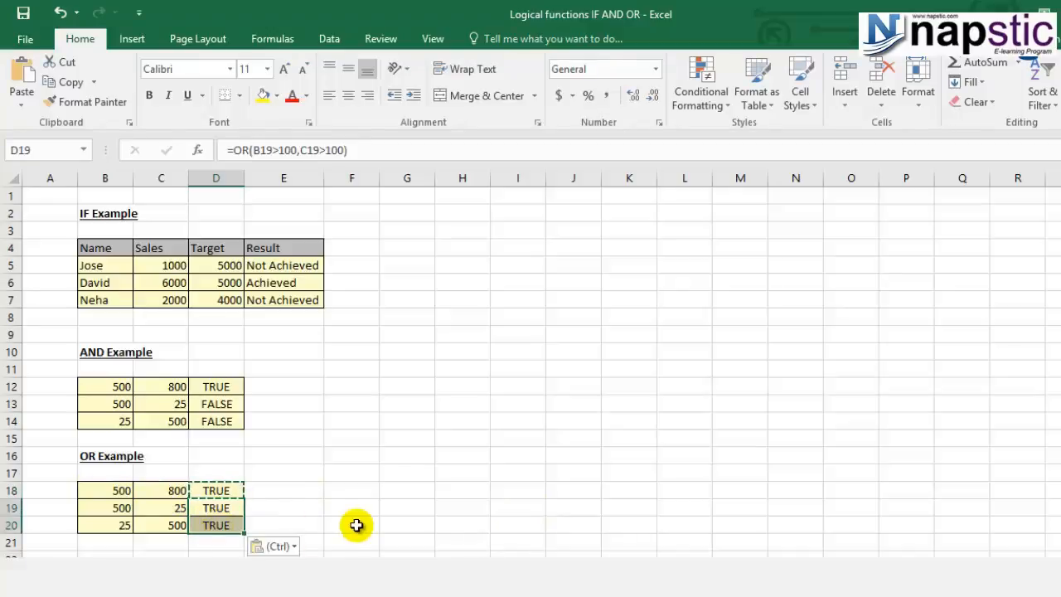
pyautogui.click(232, 507)
pyautogui.press('Escape')
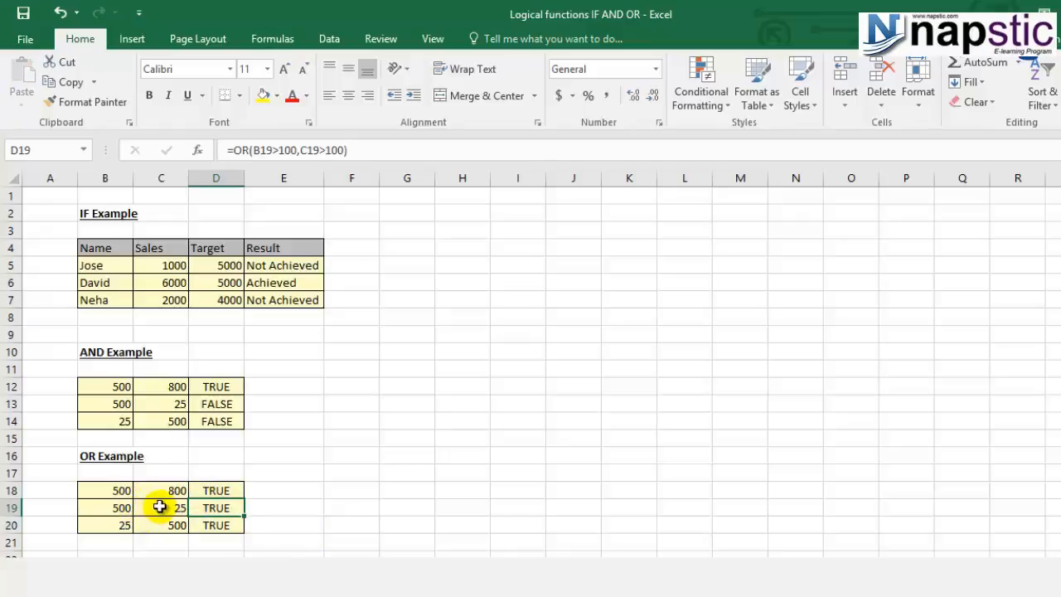
# - Examine the OR results in D19 and D20 against their input values, and compare them with the AND results in D13:D14
pyautogui.click(113, 507)
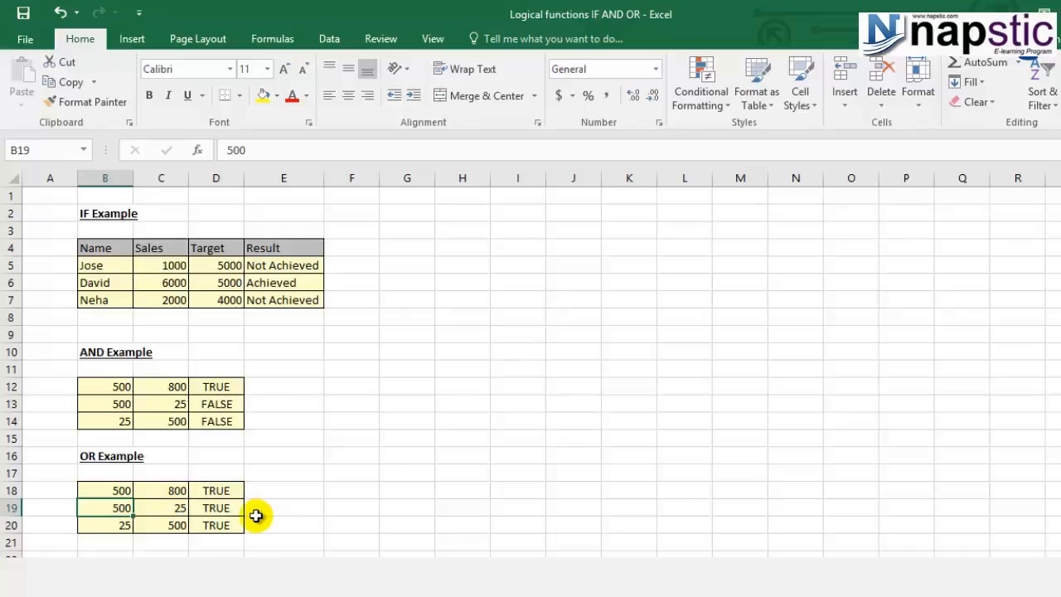
pyautogui.click(231, 507)
pyautogui.click(232, 524)
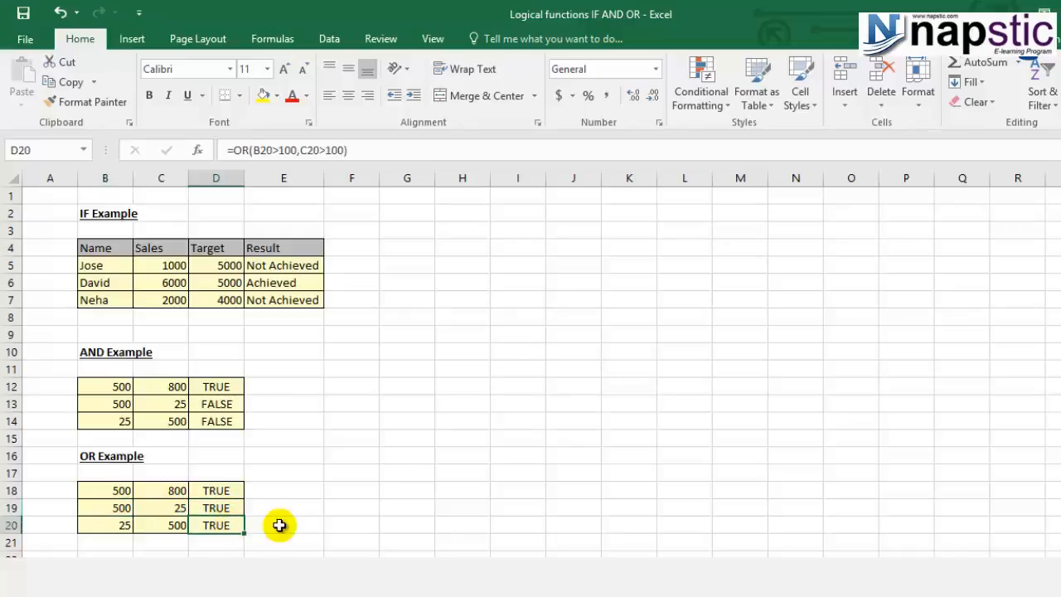
pyautogui.click(106, 526)
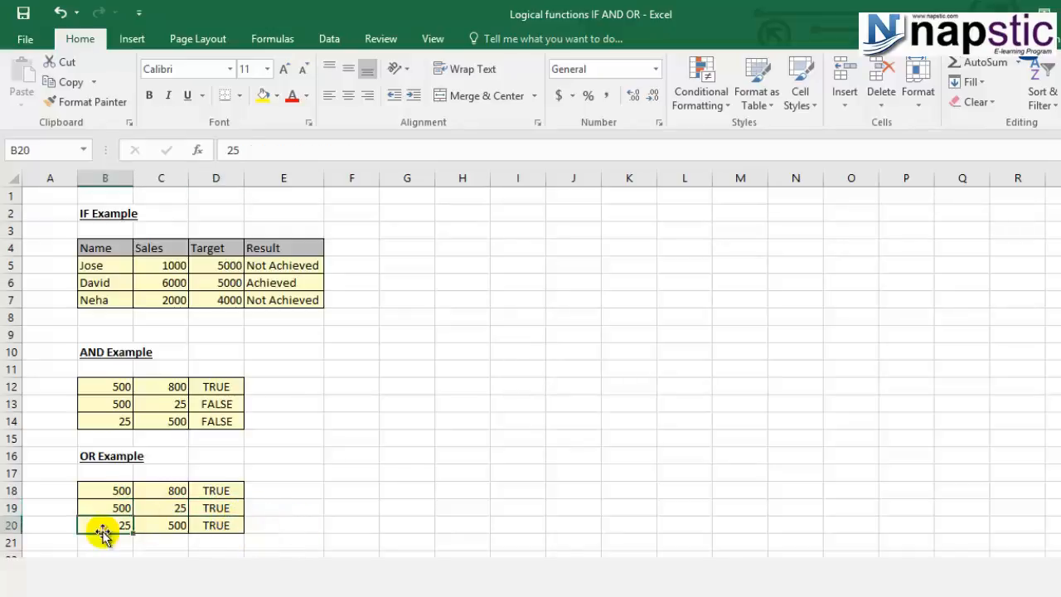
pyautogui.click(166, 525)
pyautogui.click(206, 526)
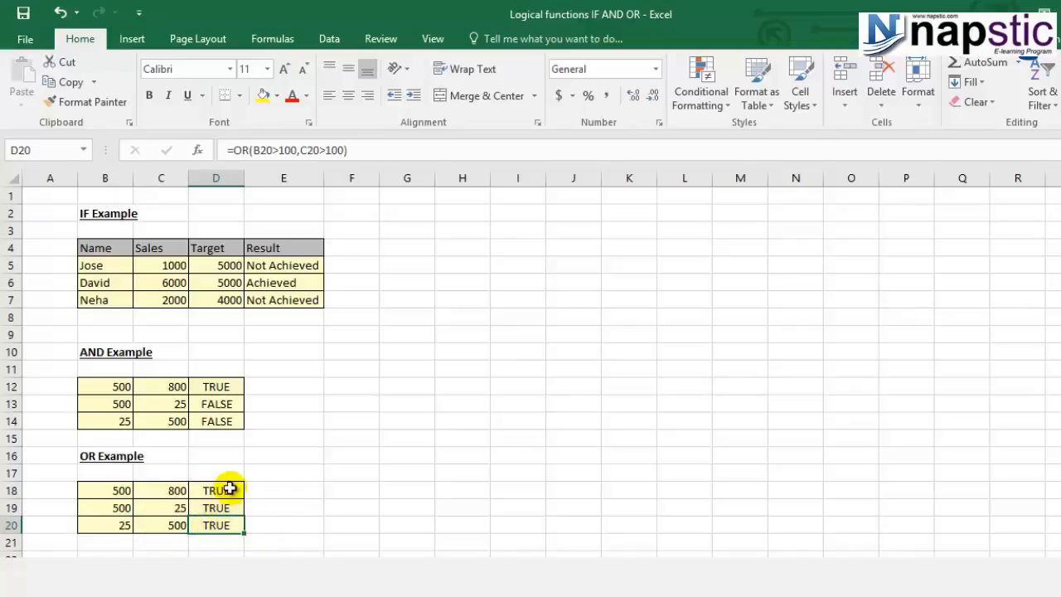
pyautogui.click(234, 404)
pyautogui.moveTo(243, 412); pyautogui.dragTo(242, 430)
pyautogui.click(227, 505)
pyautogui.moveTo(244, 516); pyautogui.dragTo(242, 532)
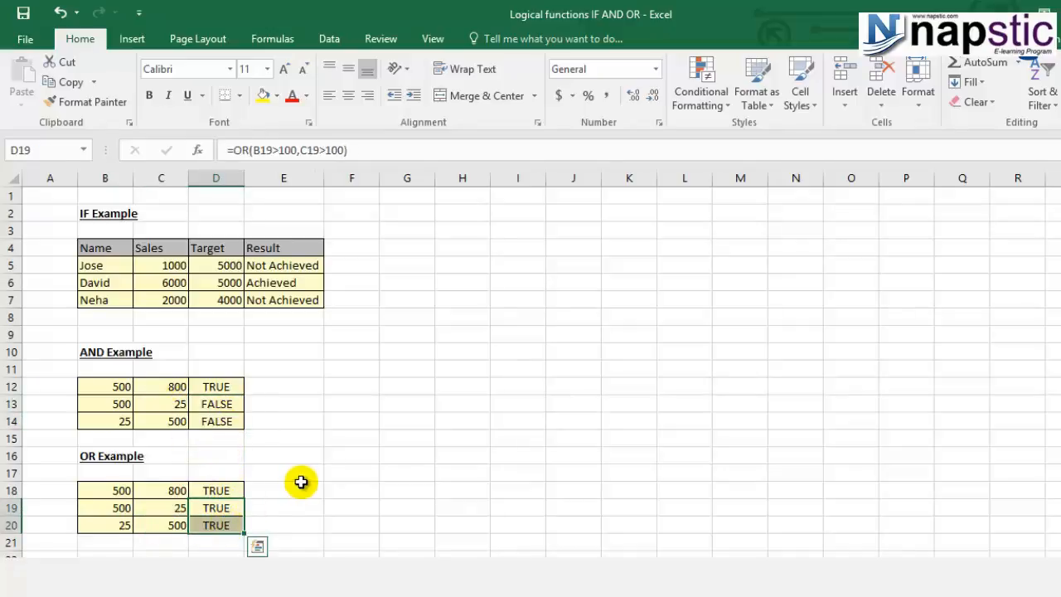